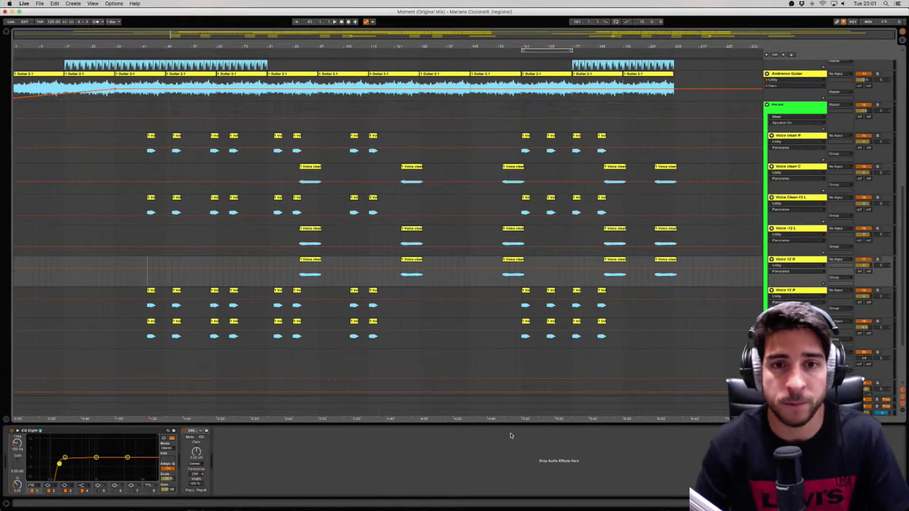
- Switch to Chrome, open the creator's Patreon page and review its reward tiers from $1 to $100
{"action": "key", "text": "super+Tab"}
{"action": "key", "text": "super+Tab"}
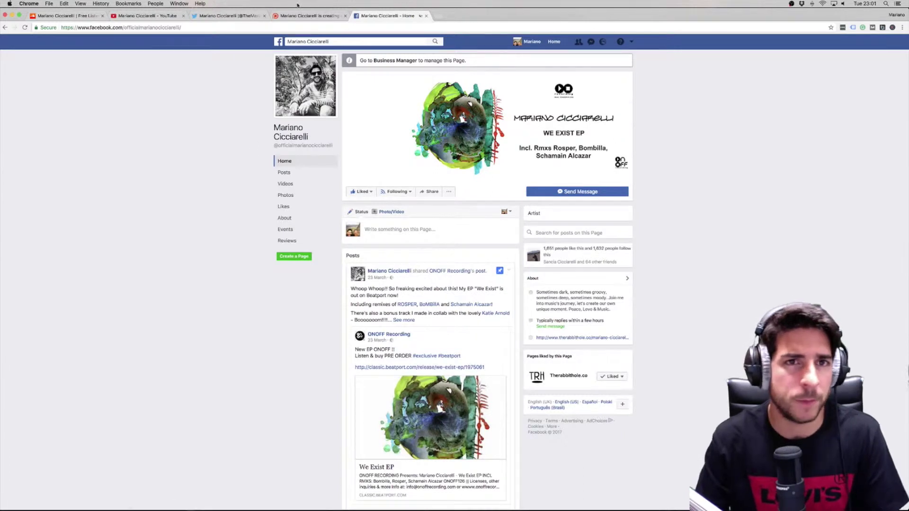
{"action": "left_click", "coordinate": [292, 18]}
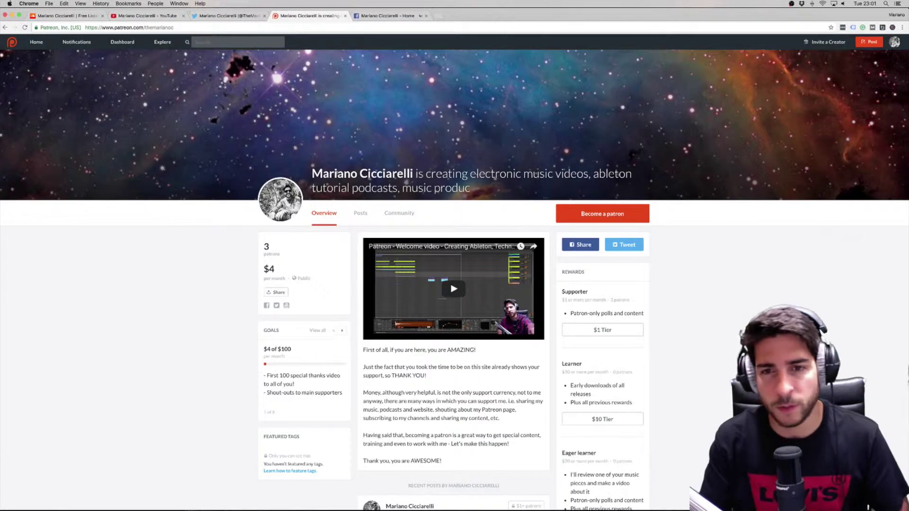
{"action": "scroll", "coordinate": [557, 306], "scroll_direction": "down", "scroll_amount": 1}
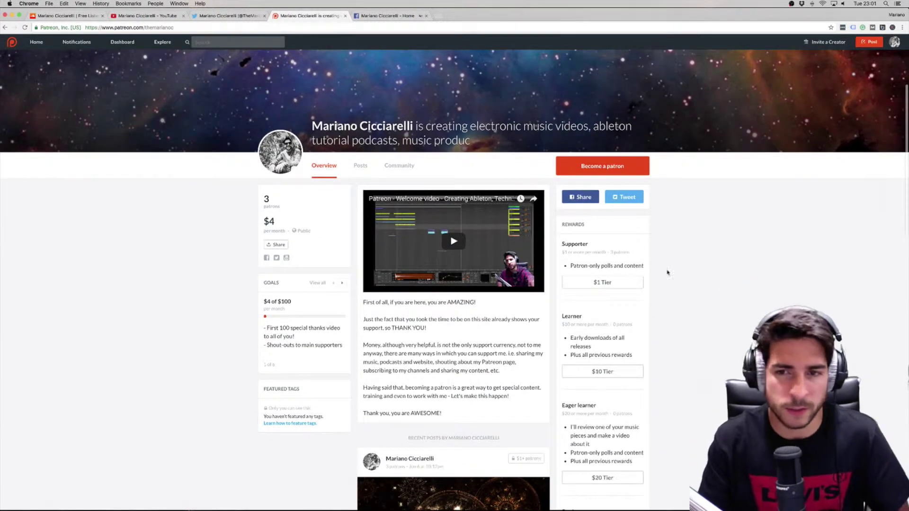
{"action": "scroll", "coordinate": [665, 275], "scroll_direction": "down", "scroll_amount": 1}
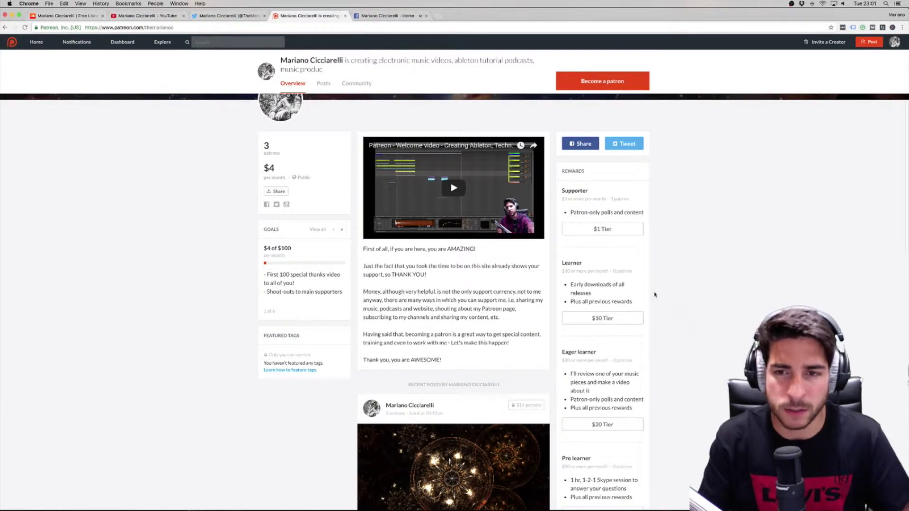
{"action": "scroll", "coordinate": [653, 295], "scroll_direction": "down", "scroll_amount": 1}
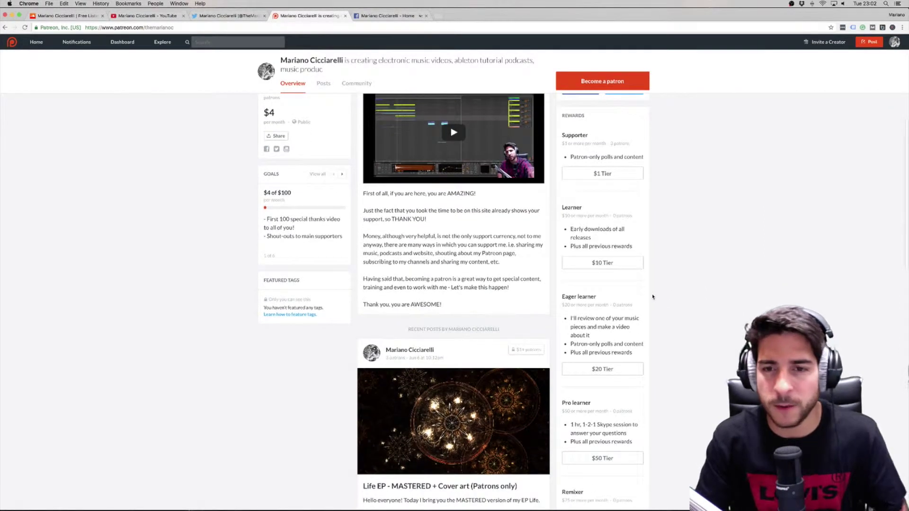
{"action": "scroll", "coordinate": [647, 295], "scroll_direction": "down", "scroll_amount": 1}
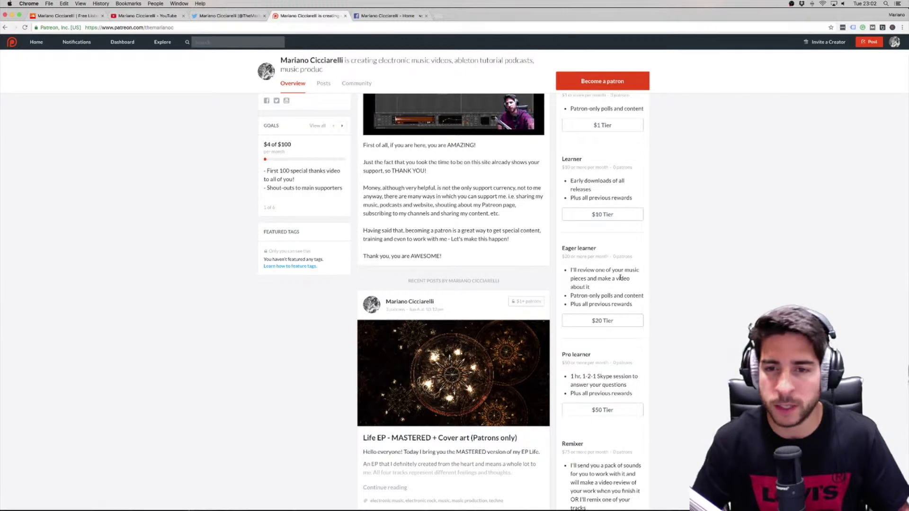
{"action": "scroll", "coordinate": [620, 277], "scroll_direction": "down", "scroll_amount": 2}
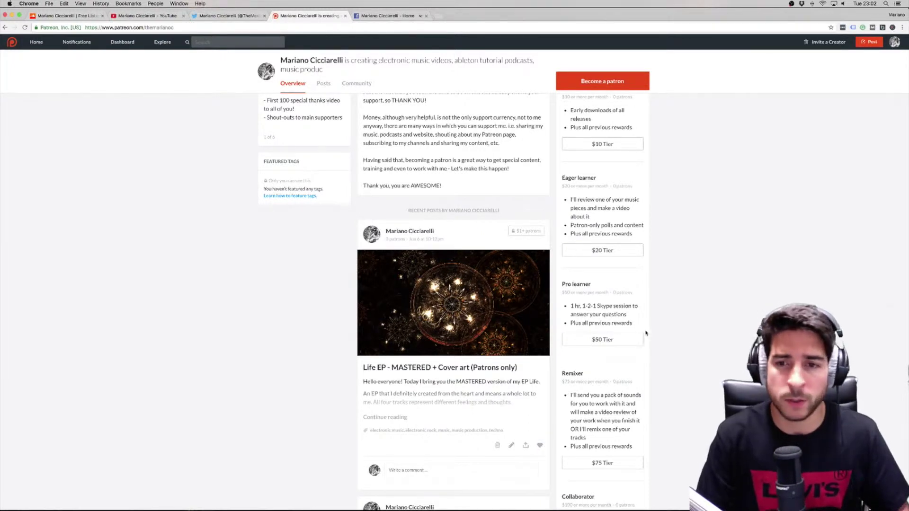
{"action": "scroll", "coordinate": [646, 334], "scroll_direction": "down", "scroll_amount": 1}
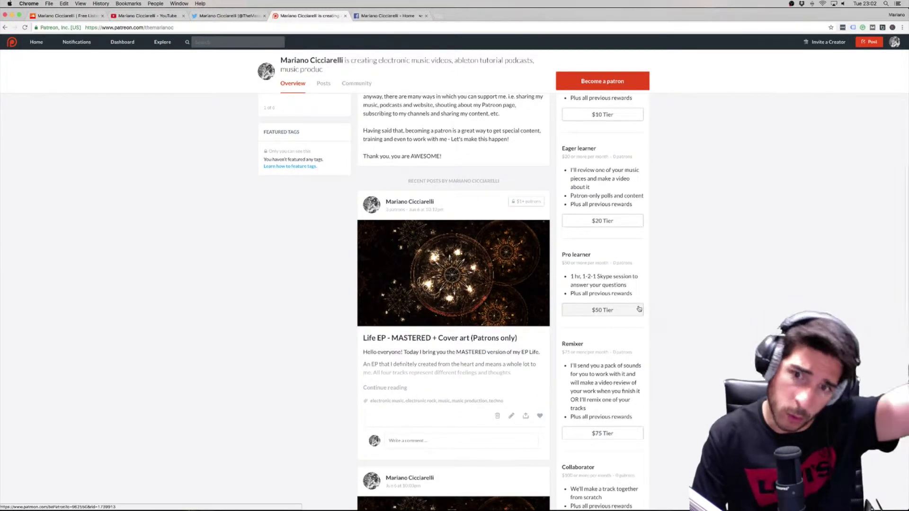
{"action": "scroll", "coordinate": [639, 310], "scroll_direction": "down", "scroll_amount": 5}
{"action": "scroll", "coordinate": [638, 307], "scroll_direction": "down", "scroll_amount": 1}
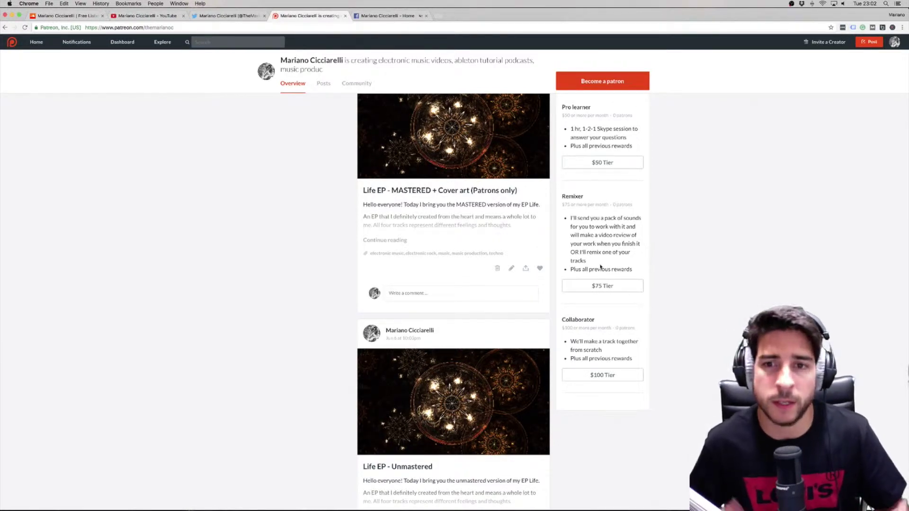
{"action": "left_click_drag", "start_coordinate": [581, 253], "coordinate": [611, 261]}
{"action": "left_click", "coordinate": [674, 305]}
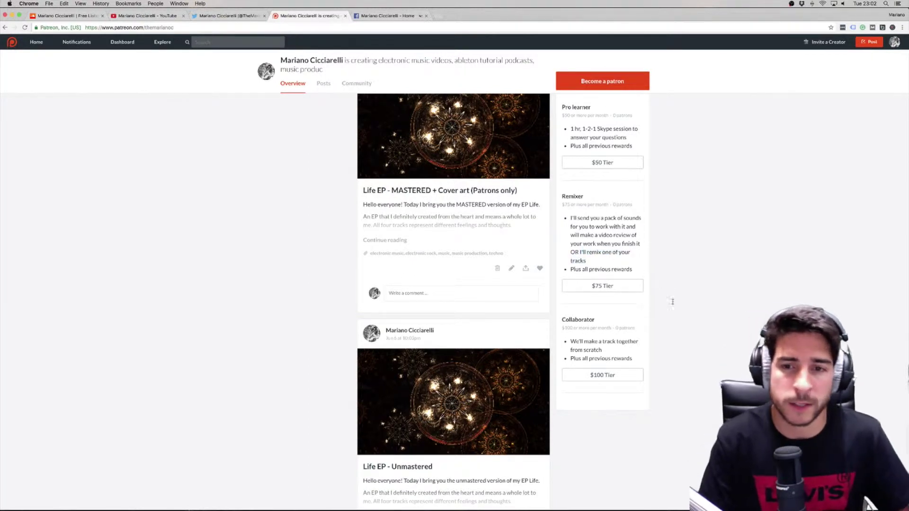
- Look through the recent Patreon posts down to the free Sample pack #1 and return to the page's overview
{"action": "scroll", "coordinate": [674, 304], "scroll_direction": "down", "scroll_amount": 2}
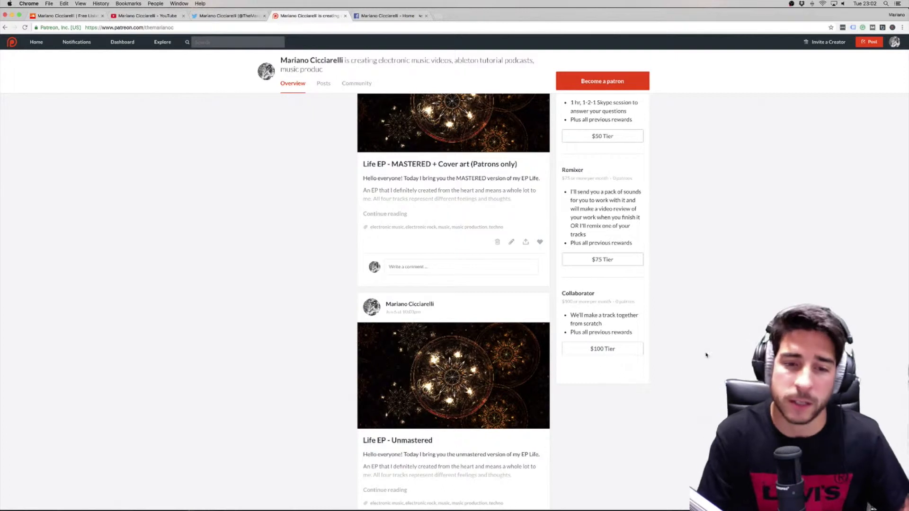
{"action": "scroll", "coordinate": [696, 355], "scroll_direction": "down", "scroll_amount": 5}
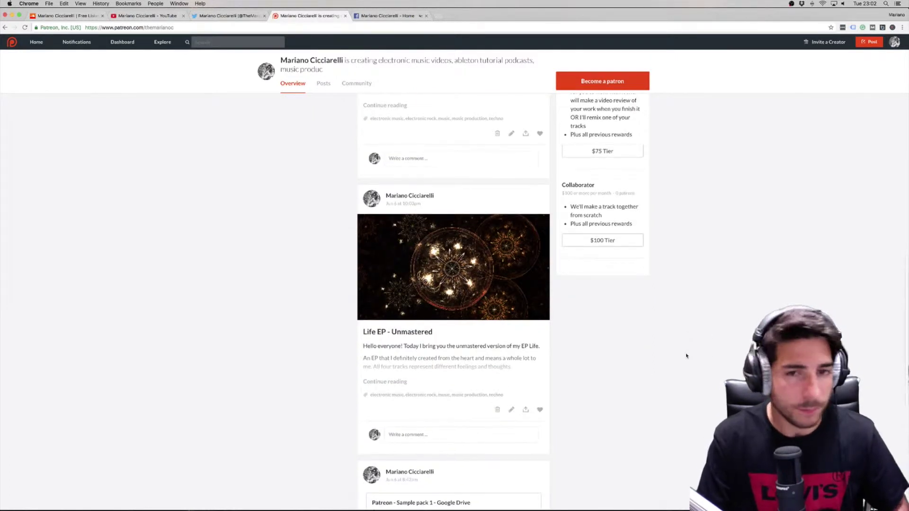
{"action": "scroll", "coordinate": [687, 356], "scroll_direction": "down", "scroll_amount": 8}
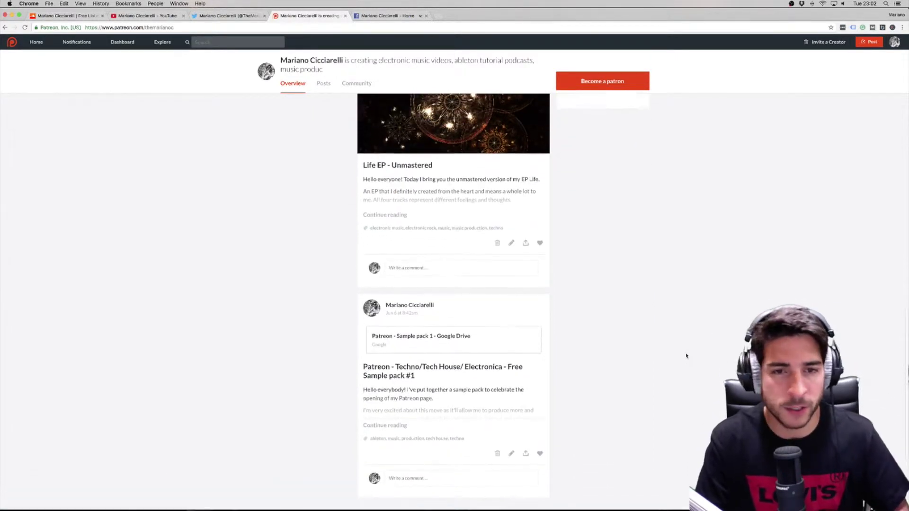
{"action": "scroll", "coordinate": [686, 356], "scroll_direction": "up", "scroll_amount": 15}
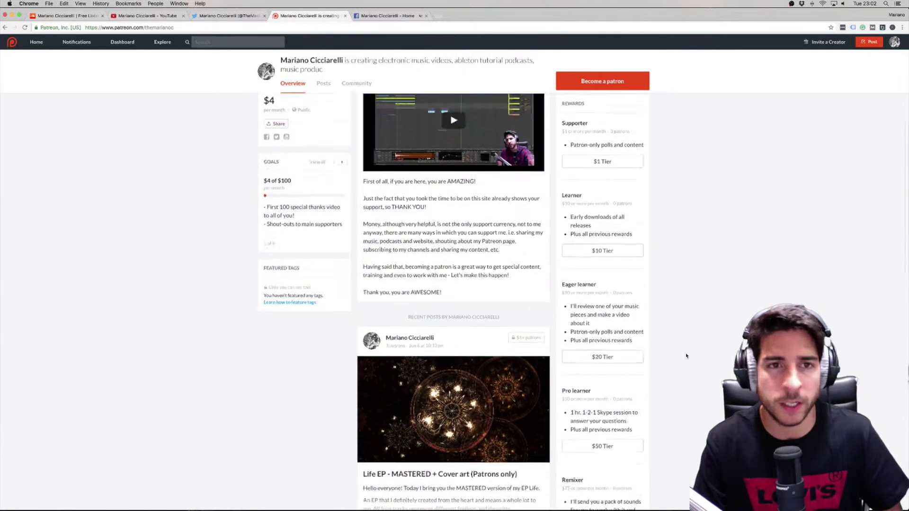
- Examine the Patreon page's header, patron statistics and goals, and revisit the recent Life EP and sample pack posts
{"action": "scroll", "coordinate": [268, 364], "scroll_direction": "down", "scroll_amount": 5}
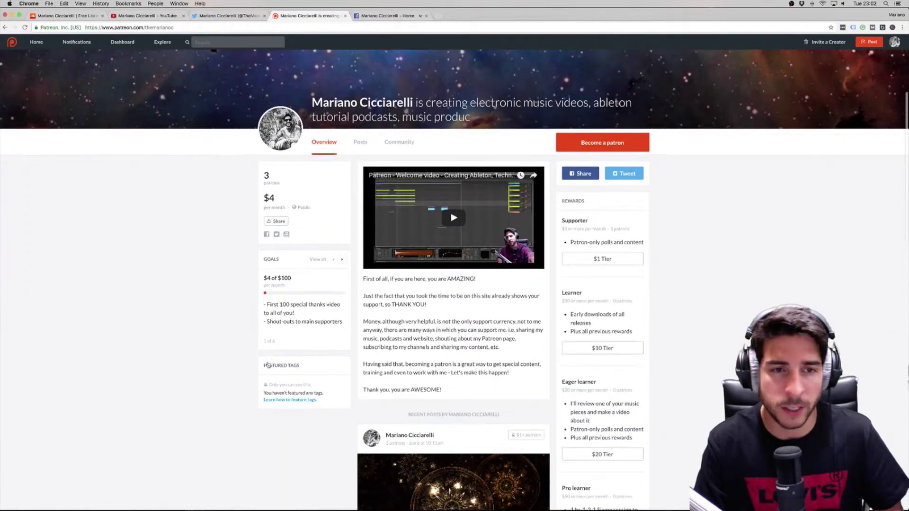
{"action": "scroll", "coordinate": [307, 290], "scroll_direction": "up", "scroll_amount": 5}
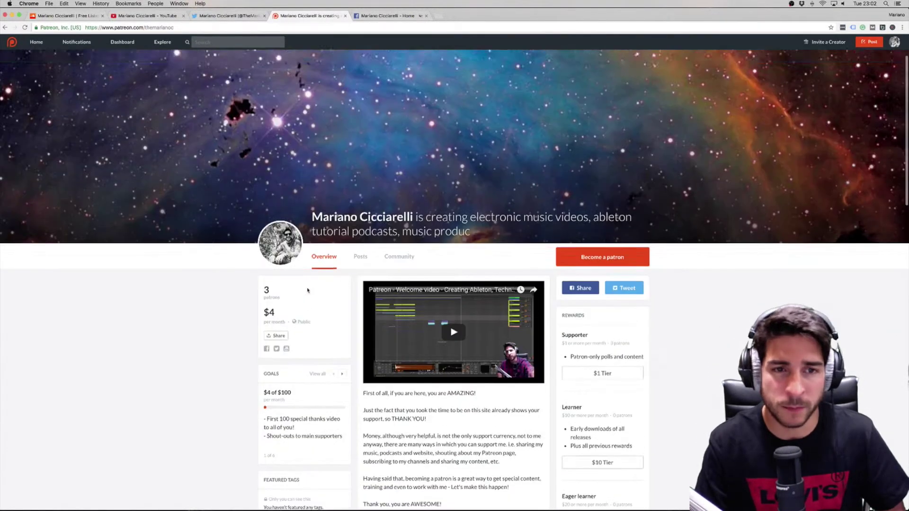
{"action": "scroll", "coordinate": [307, 290], "scroll_direction": "down", "scroll_amount": 3}
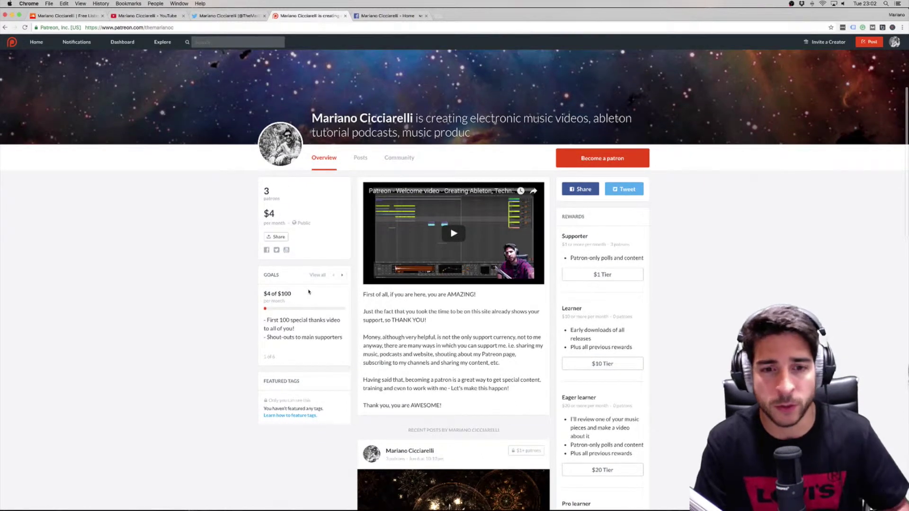
{"action": "scroll", "coordinate": [308, 292], "scroll_direction": "down", "scroll_amount": 1}
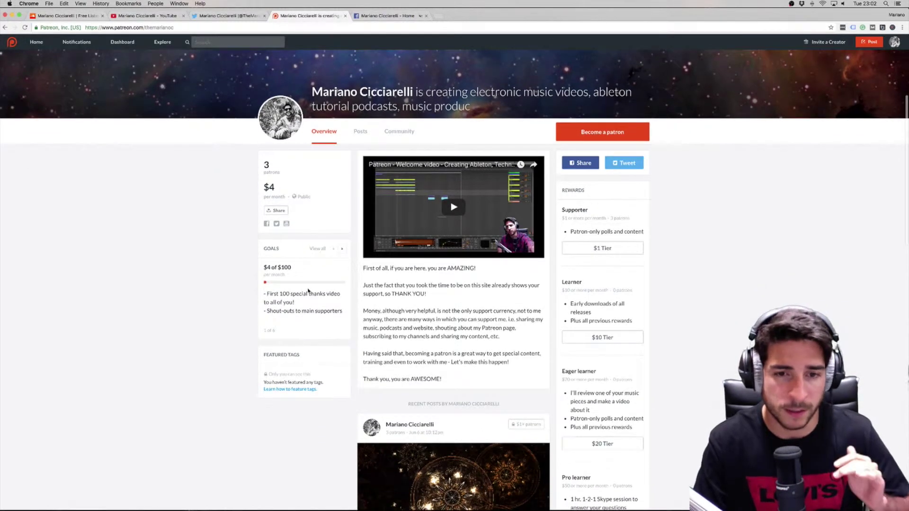
{"action": "scroll", "coordinate": [308, 291], "scroll_direction": "down", "scroll_amount": 2}
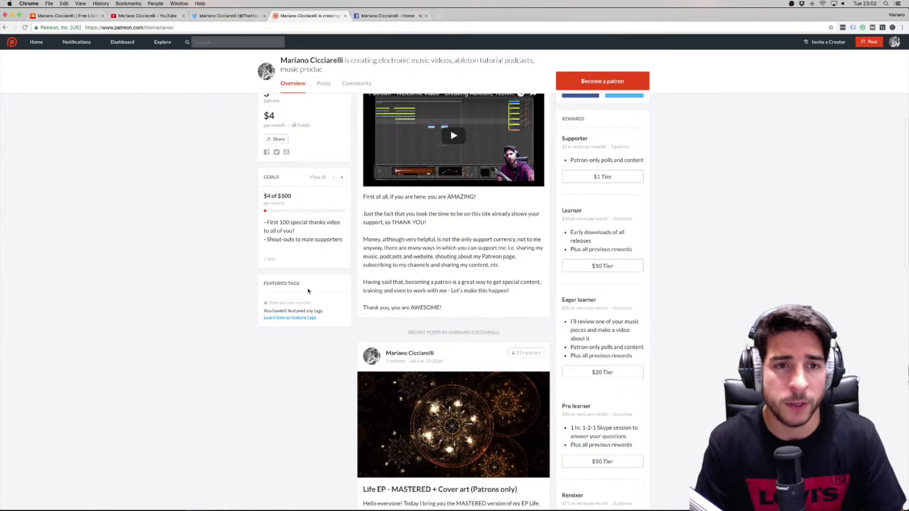
{"action": "scroll", "coordinate": [308, 291], "scroll_direction": "down", "scroll_amount": 10}
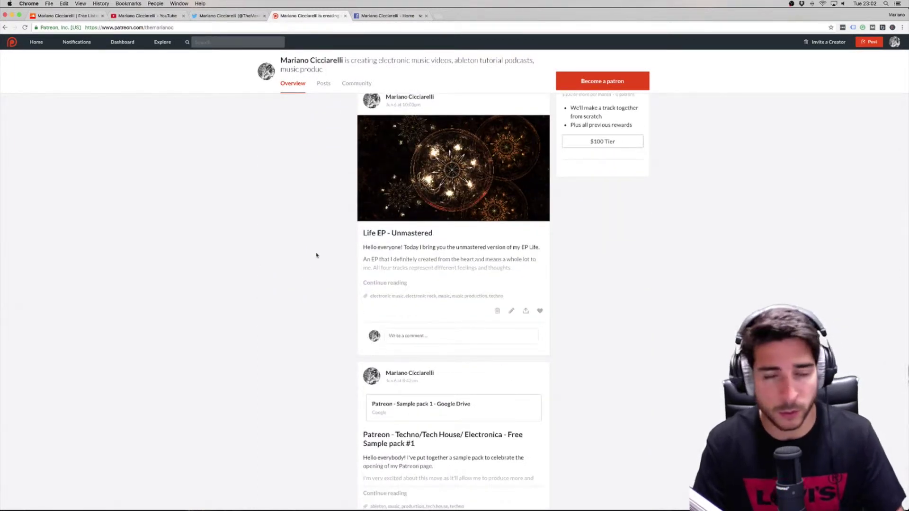
- View the artist's Facebook page and its web address, and visit the open Patreon, Twitter, YouTube and SoundCloud pages
{"action": "left_click", "coordinate": [381, 16]}
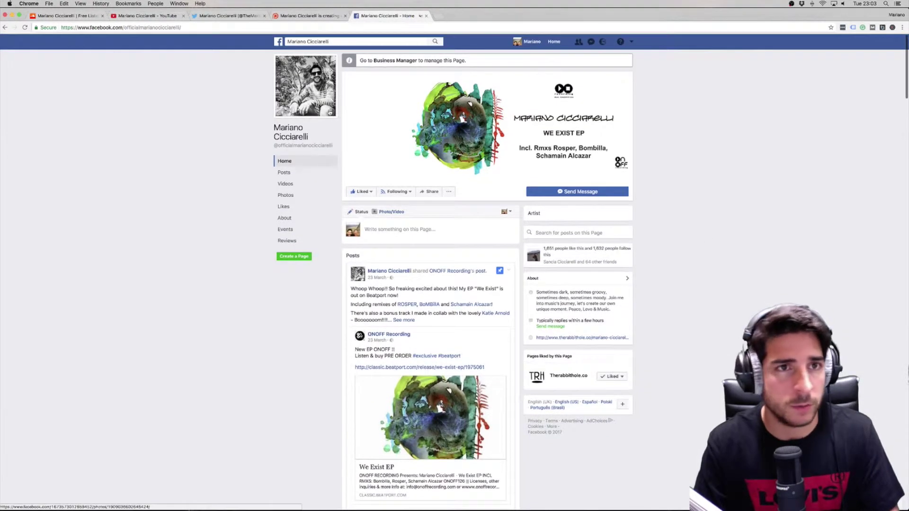
{"action": "left_click", "coordinate": [133, 27]}
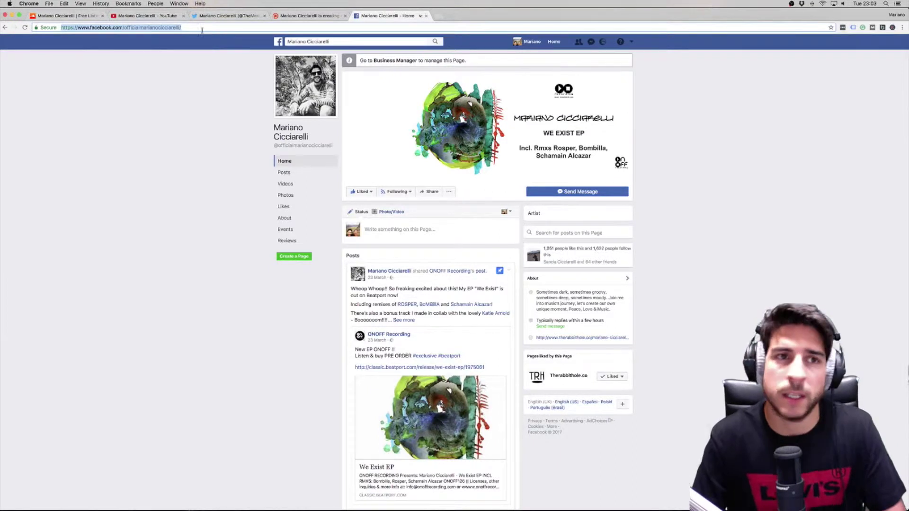
{"action": "left_click", "coordinate": [287, 17]}
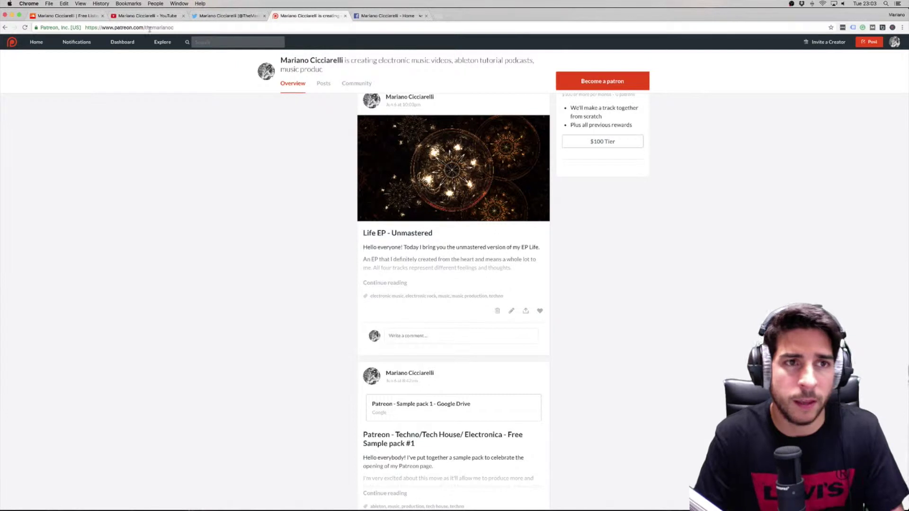
{"action": "left_click", "coordinate": [221, 16]}
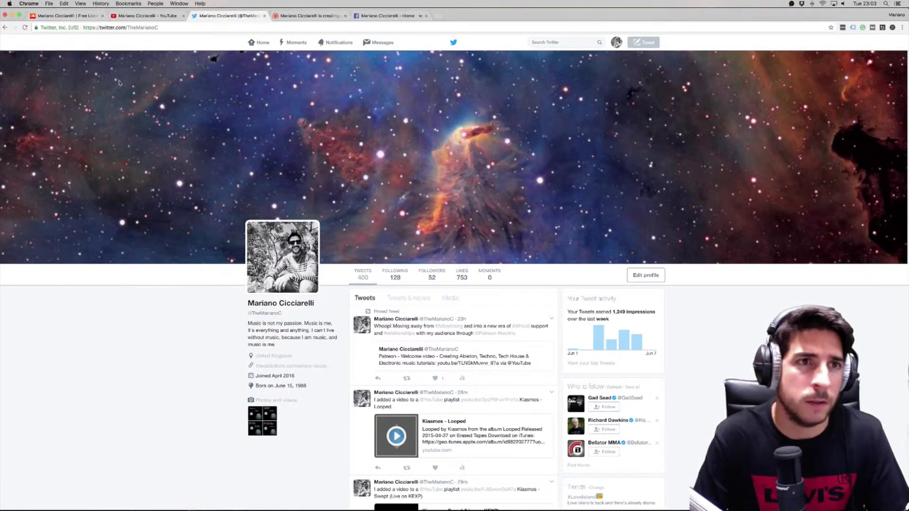
{"action": "left_click", "coordinate": [154, 15]}
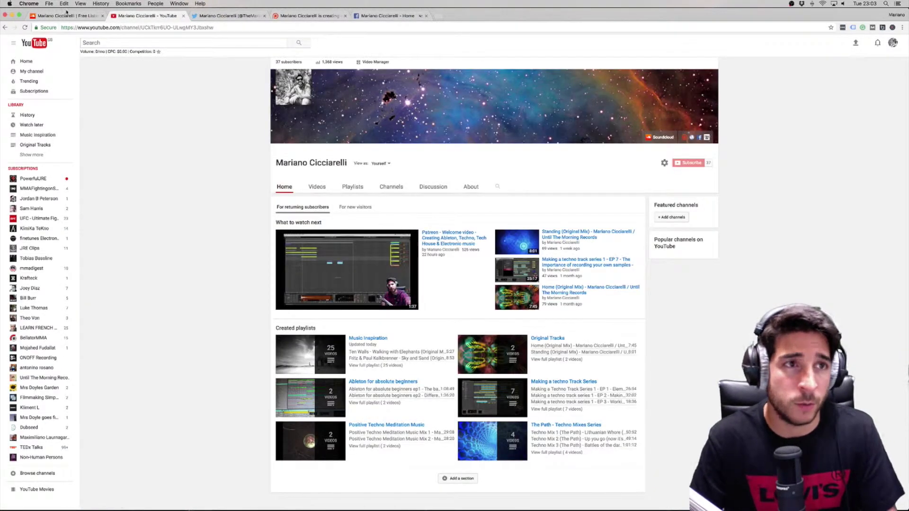
{"action": "left_click", "coordinate": [80, 19]}
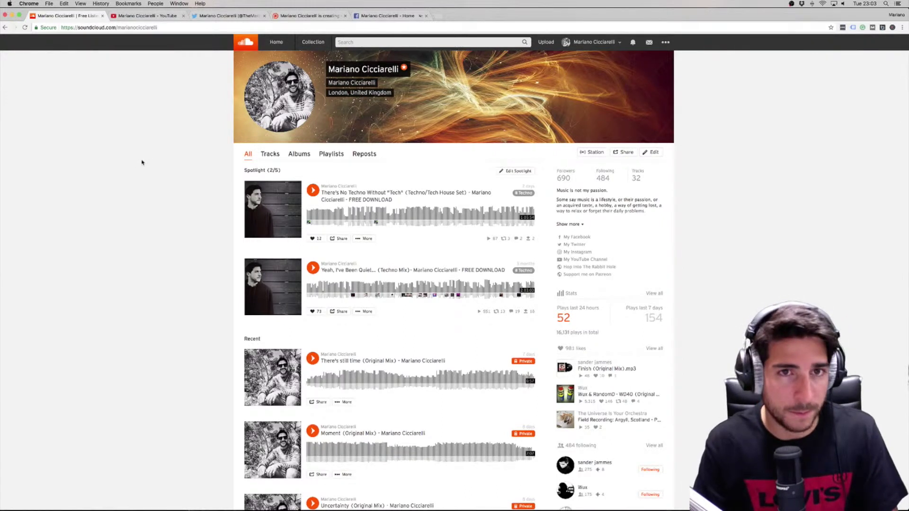
- Switch back to Ableton Live, solo the Voice clean R track, and listen to its first vocal clip
{"action": "key", "text": "super+Tab"}
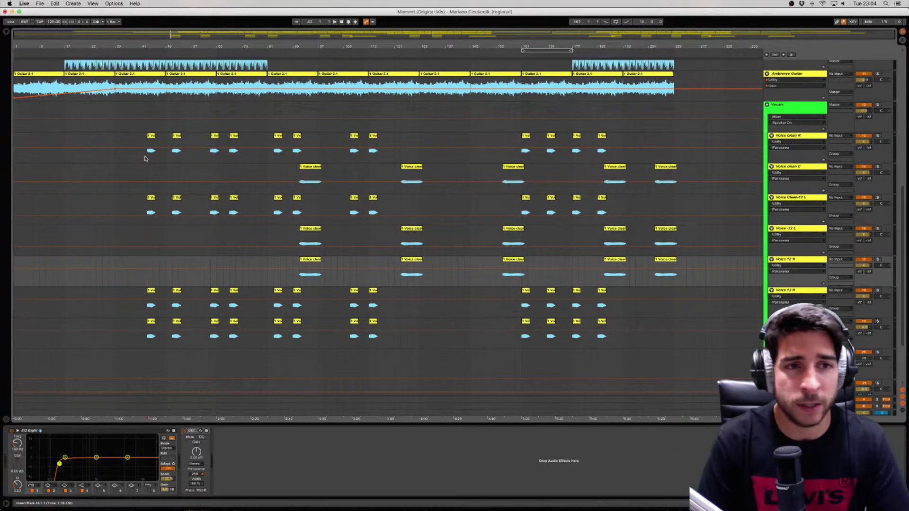
{"action": "left_click", "coordinate": [799, 152]}
{"action": "left_click", "coordinate": [878, 136]}
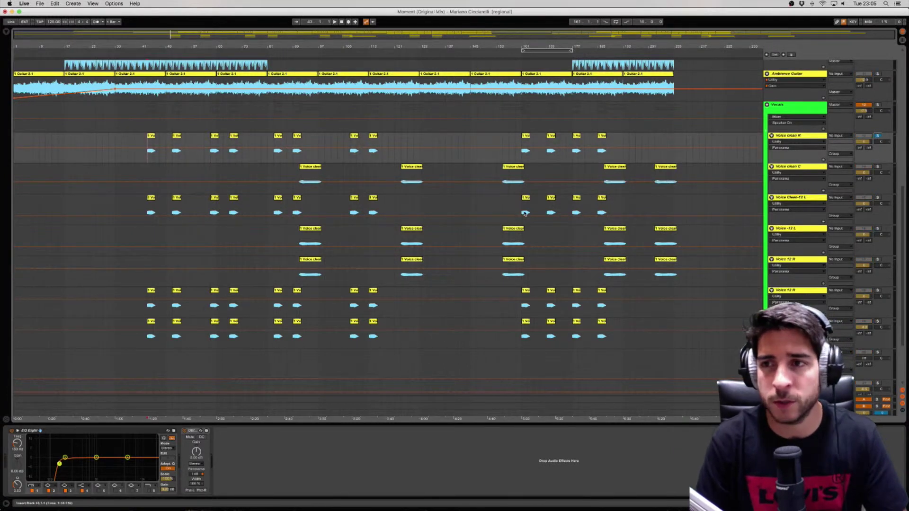
{"action": "key", "text": "space"}
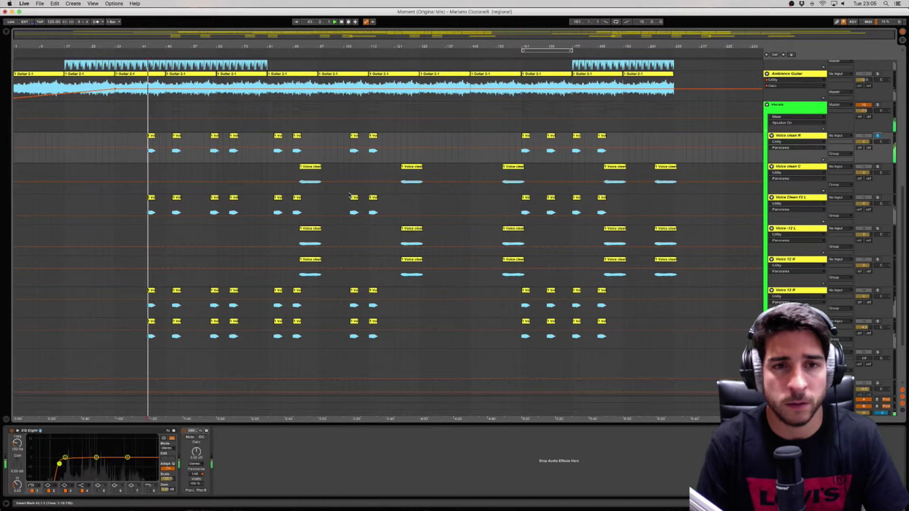
{"action": "left_click", "coordinate": [800, 136]}
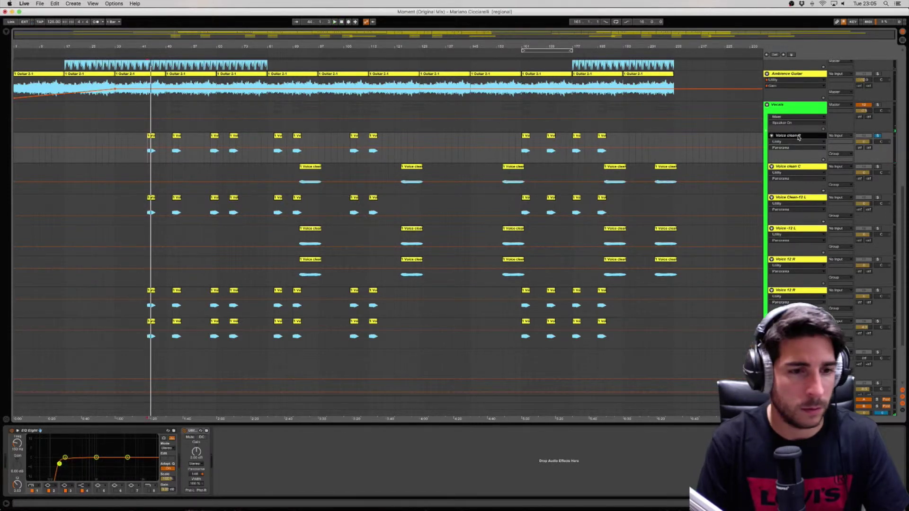
- Bypass the LXPRoom, EQ Eight, Simple Delay and Utility devices on the Vocals group
{"action": "left_click", "coordinate": [806, 106]}
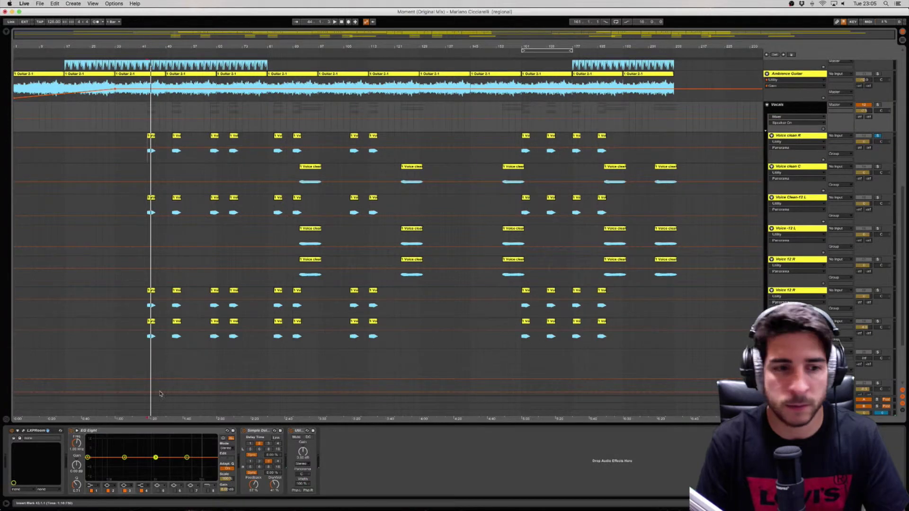
{"action": "left_click", "coordinate": [865, 104]}
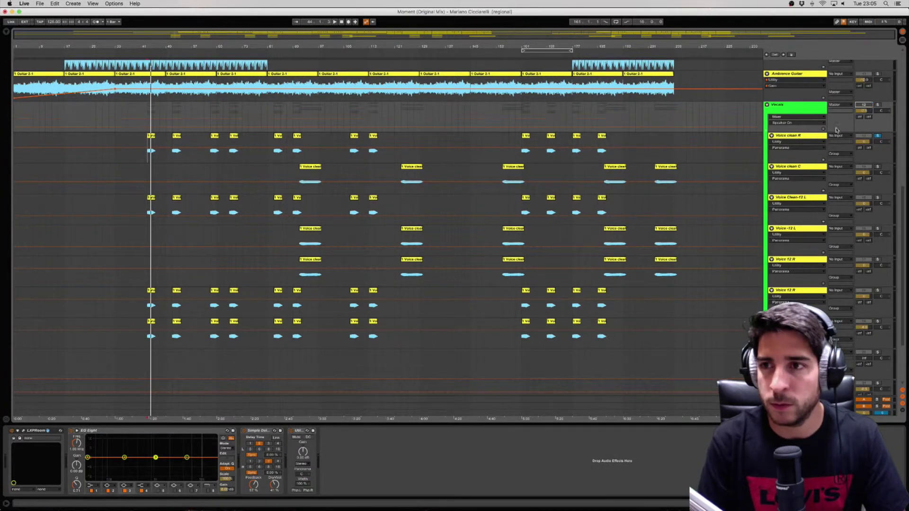
{"action": "key", "text": "space"}
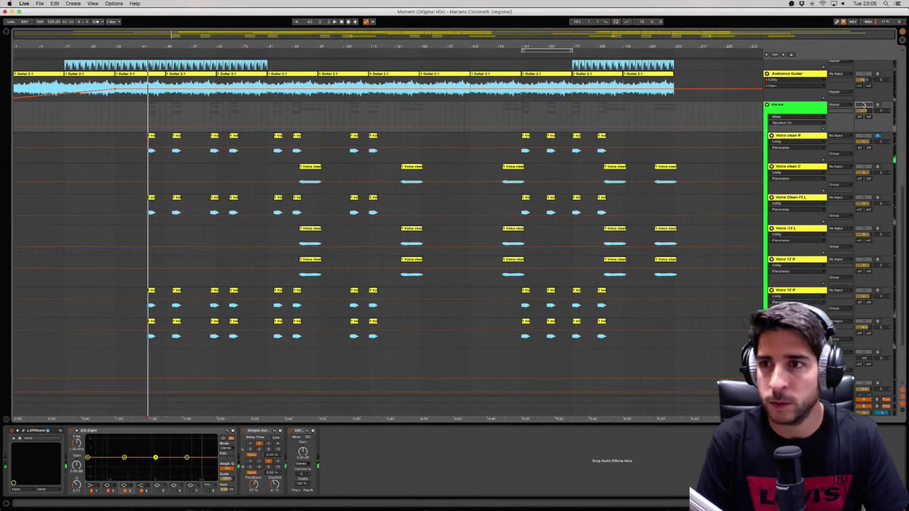
{"action": "left_click", "coordinate": [12, 431]}
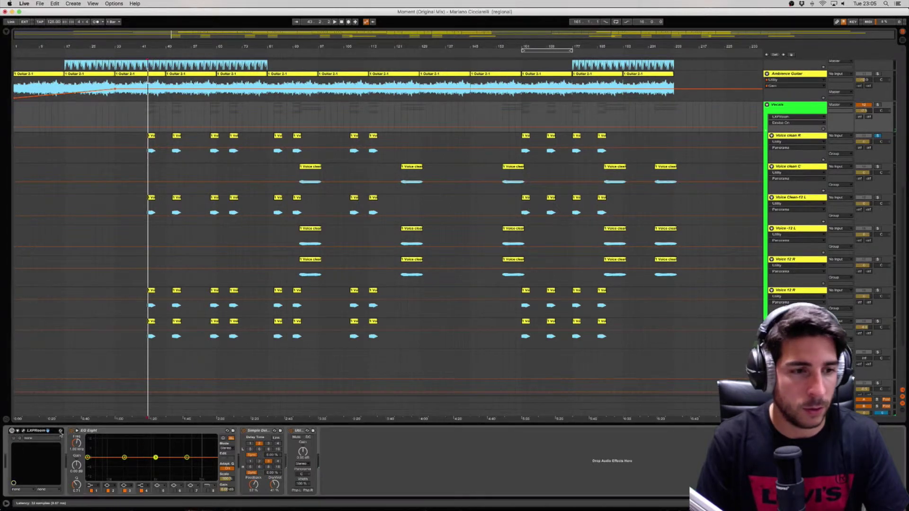
{"action": "left_click", "coordinate": [71, 431]}
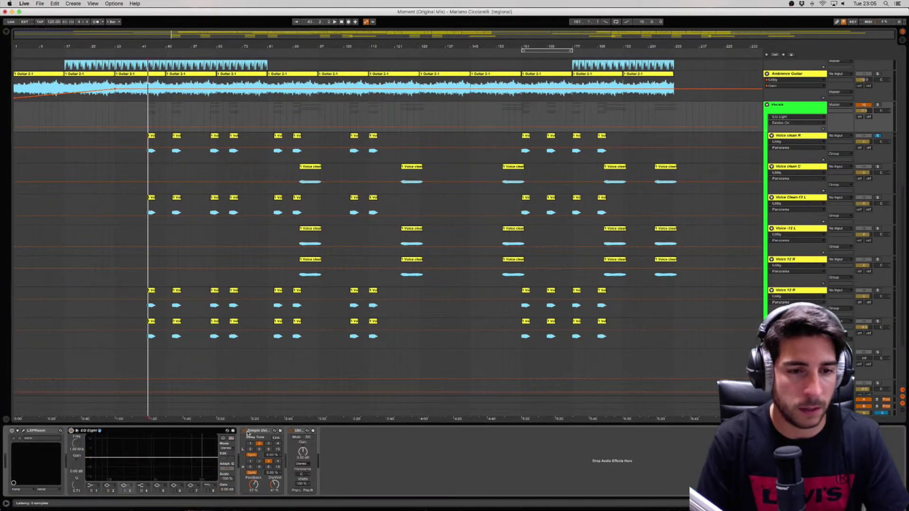
{"action": "left_click", "coordinate": [251, 432]}
{"action": "left_click", "coordinate": [291, 431]}
{"action": "left_click", "coordinate": [243, 430]}
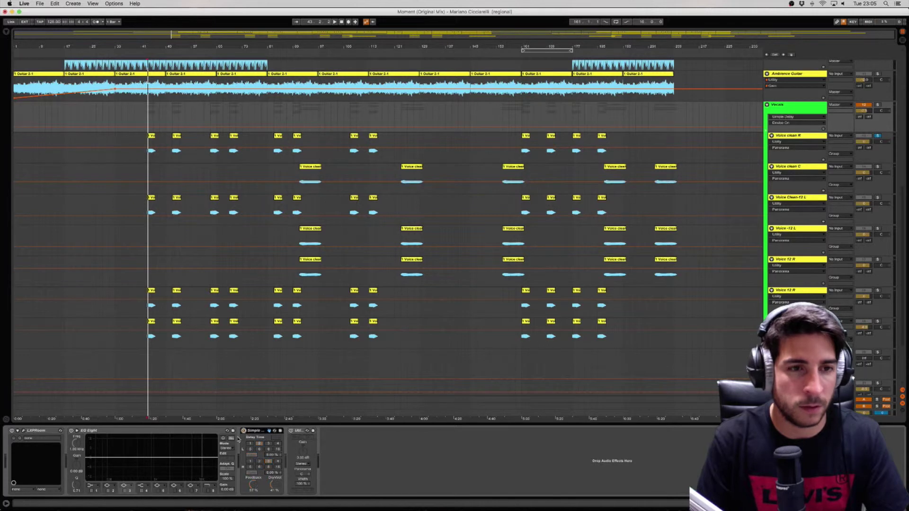
- Listen to the first Voice clean R clip without the group effects, and select that clip
{"action": "left_click", "coordinate": [148, 156]}
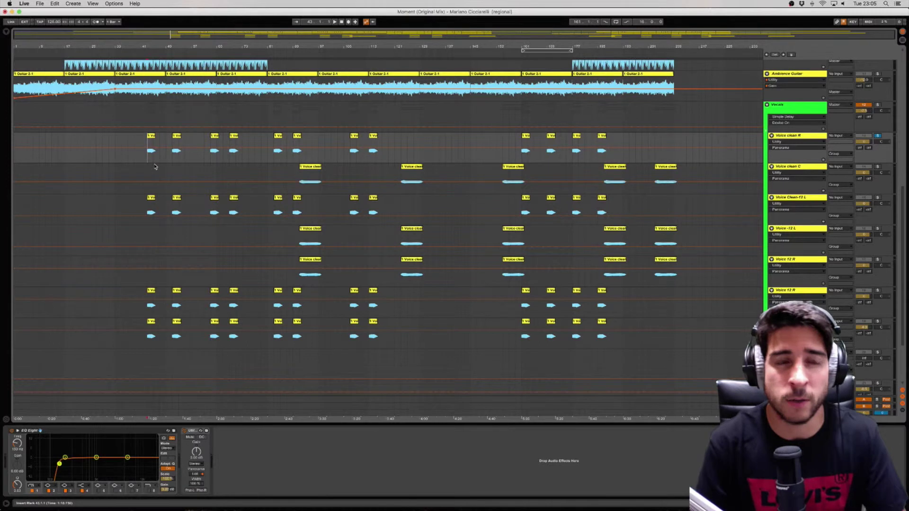
{"action": "key", "text": "space"}
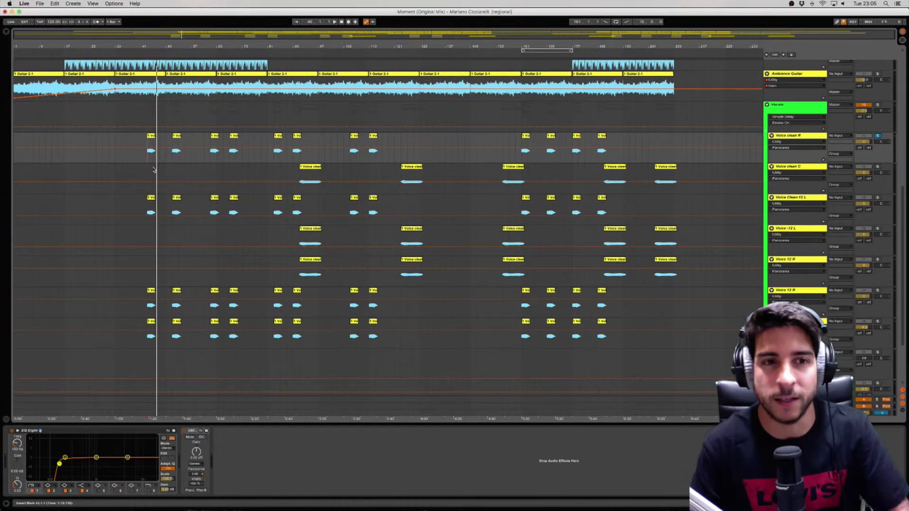
{"action": "scroll", "coordinate": [235, 288], "scroll_direction": "down", "scroll_amount": 1}
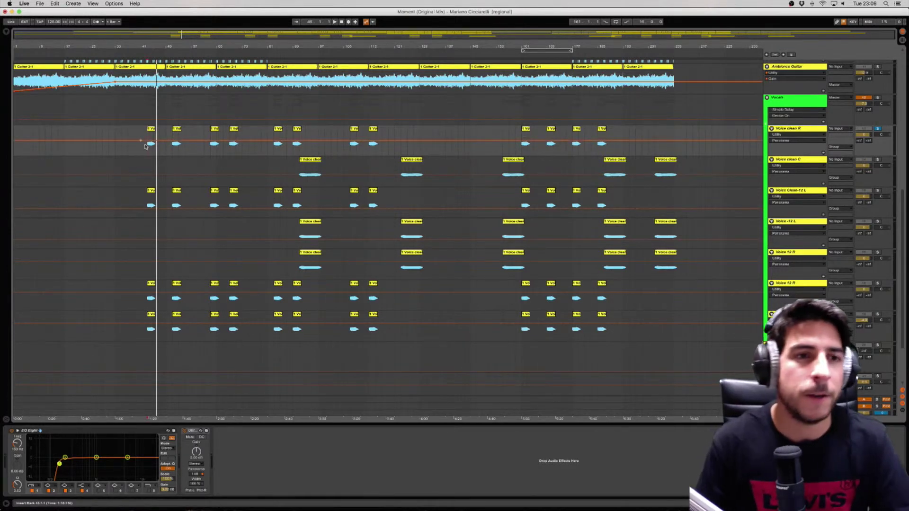
{"action": "left_click", "coordinate": [153, 130]}
{"action": "left_click", "coordinate": [152, 131]}
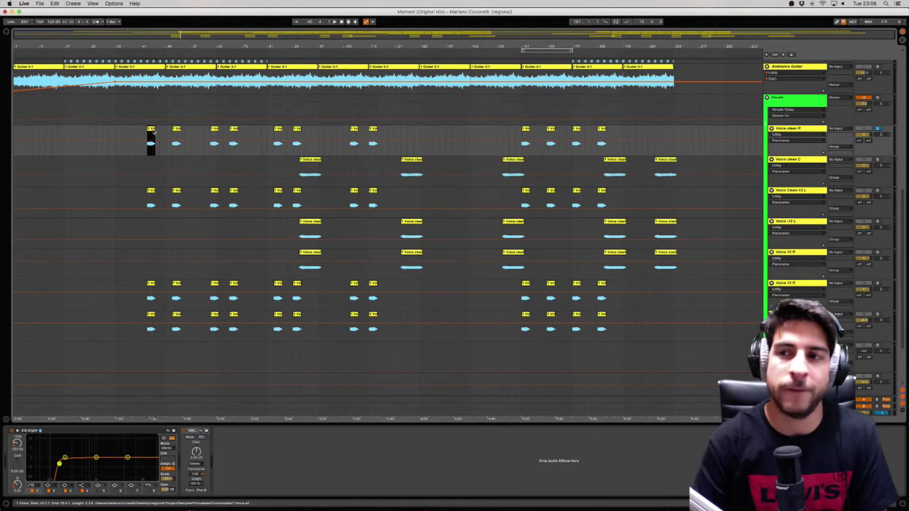
- Re-enable Simple Delay, EQ Eight and LXPRoom on the Vocals group, and listen to the first Voice clean R clip with them
{"action": "left_click", "coordinate": [808, 100]}
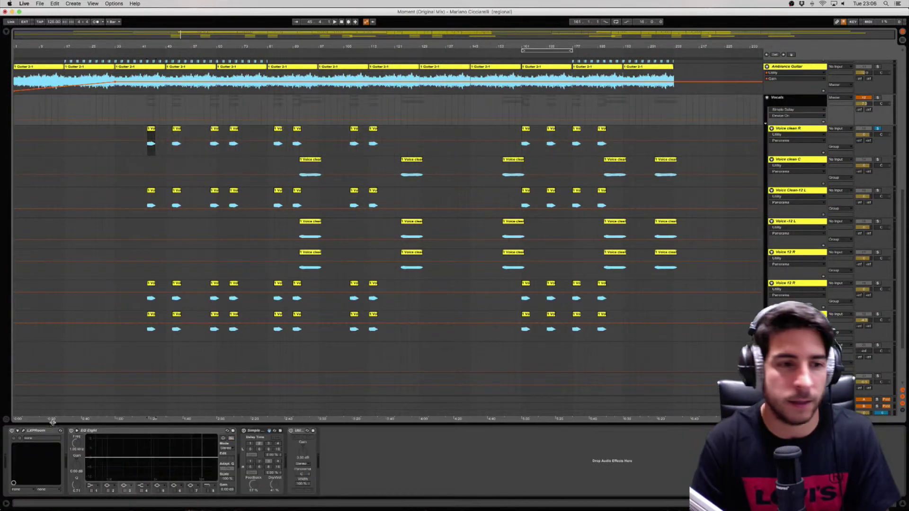
{"action": "left_click", "coordinate": [243, 431]}
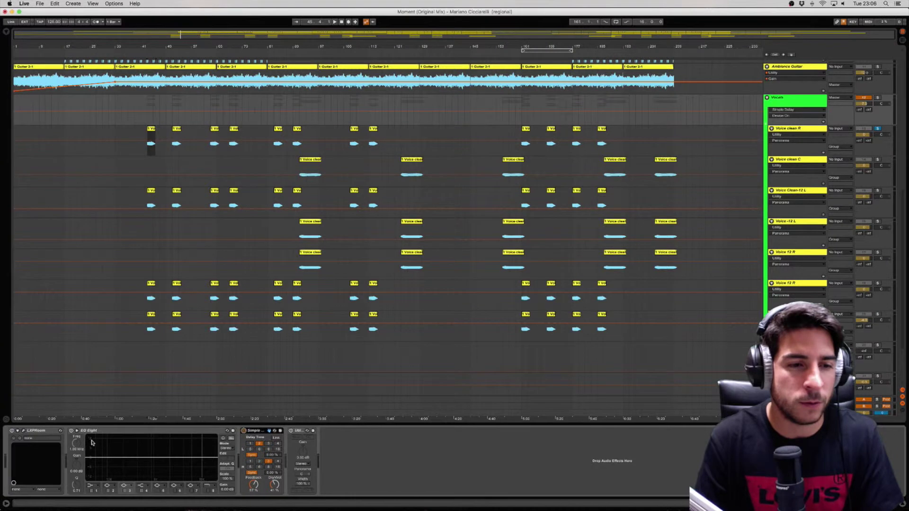
{"action": "left_click", "coordinate": [71, 431]}
{"action": "left_click", "coordinate": [12, 431]}
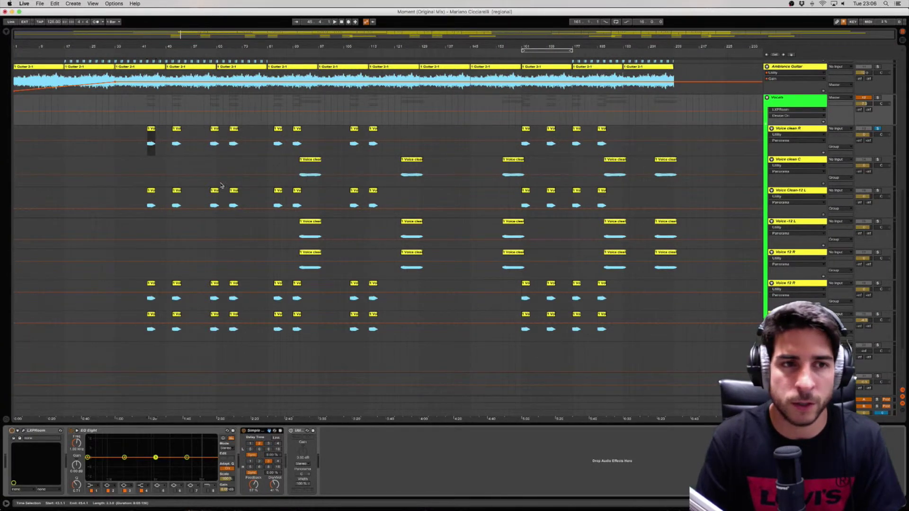
{"action": "left_click", "coordinate": [147, 151]}
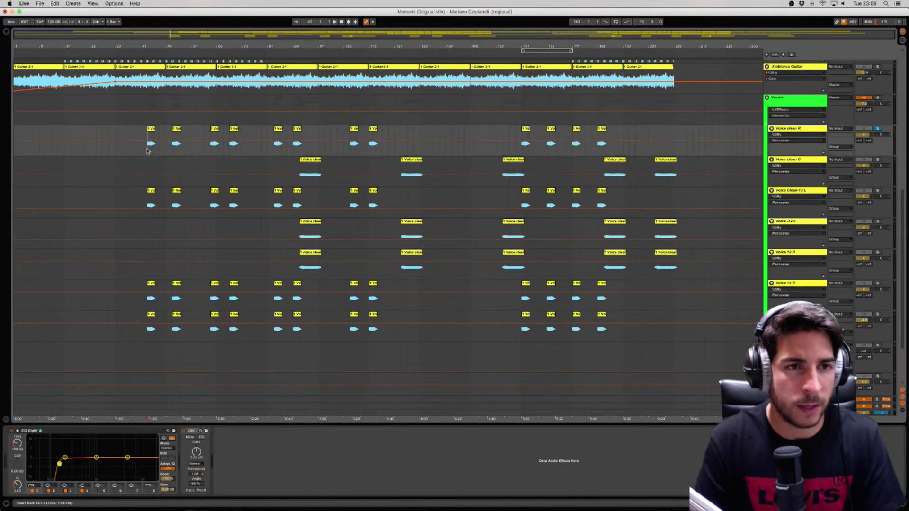
{"action": "key", "text": "space"}
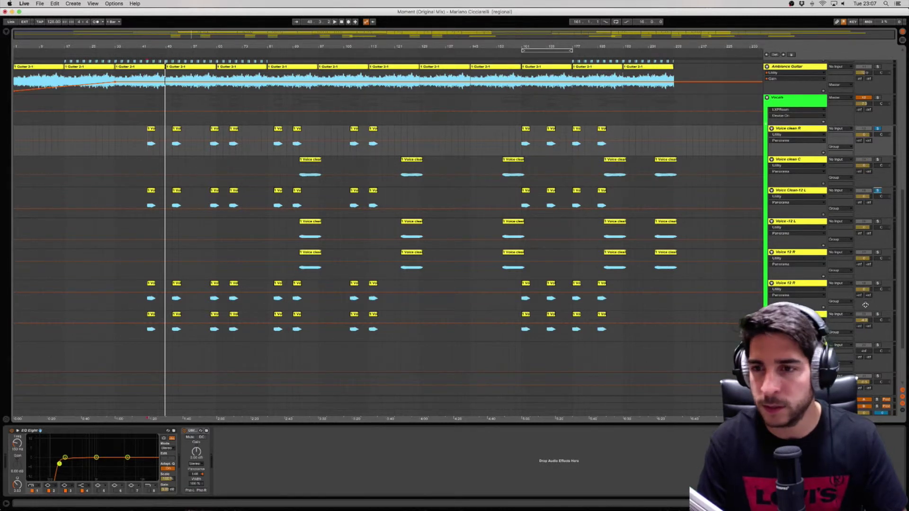
- Solo the layered voice tracks and point out the first clips on Voice clean R, Voice Clean-12 L and Voice 12 R
{"action": "left_click", "coordinate": [877, 283]}
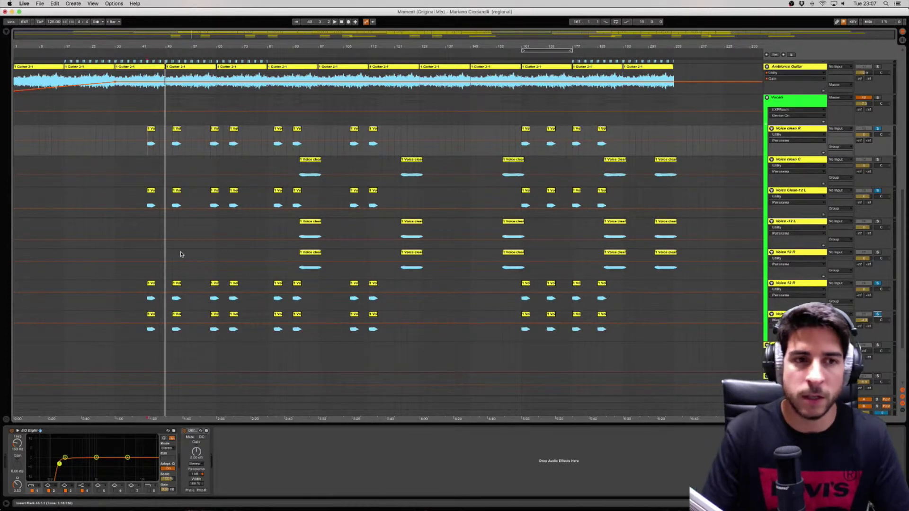
{"action": "left_click", "coordinate": [151, 133]}
{"action": "left_click", "coordinate": [150, 196]}
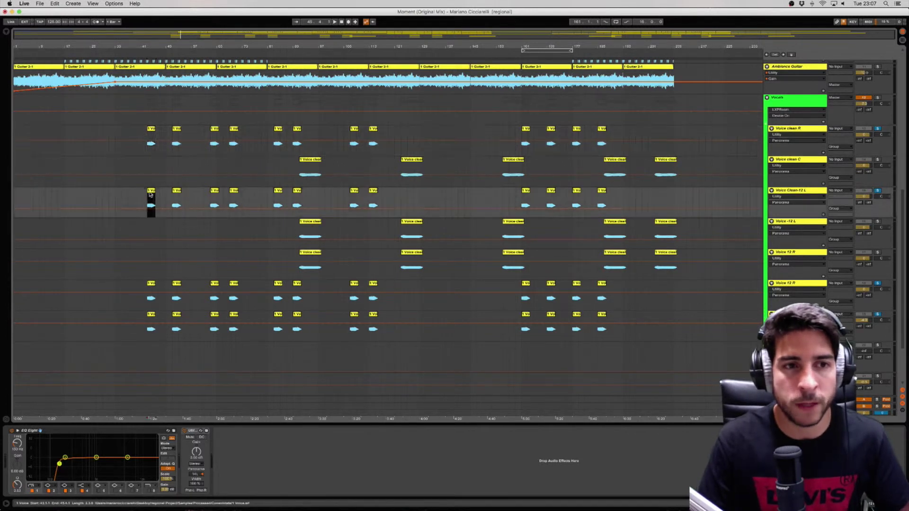
{"action": "left_click", "coordinate": [152, 285]}
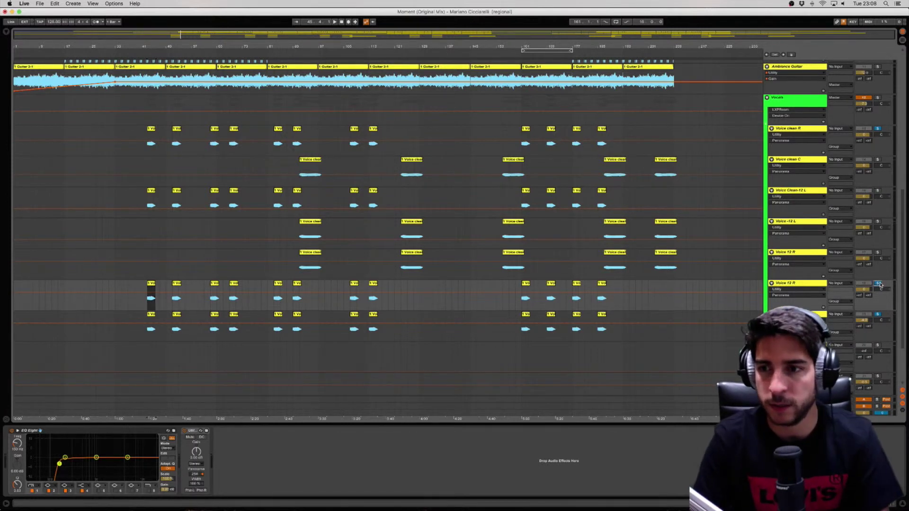
- Leave only Voice clean R soloed and play its first vocal clip
{"action": "left_click", "coordinate": [877, 314]}
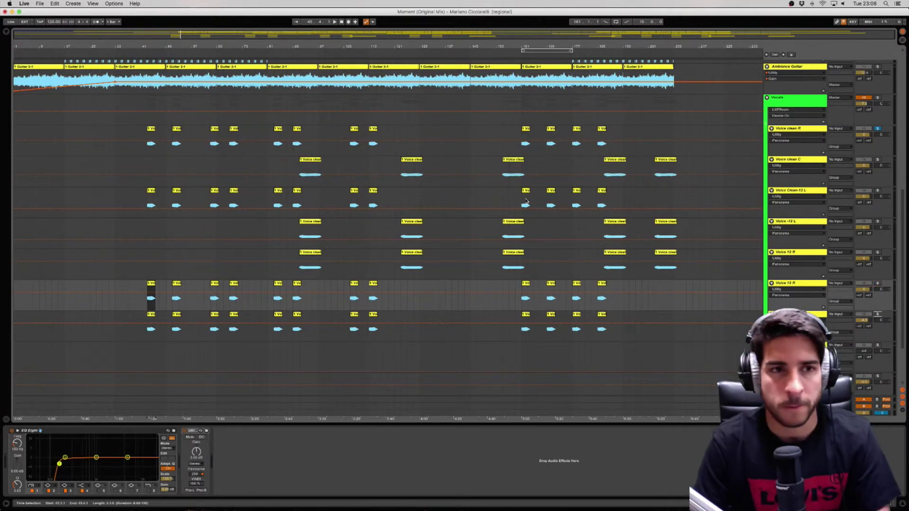
{"action": "left_click", "coordinate": [149, 151]}
{"action": "key", "text": "space"}
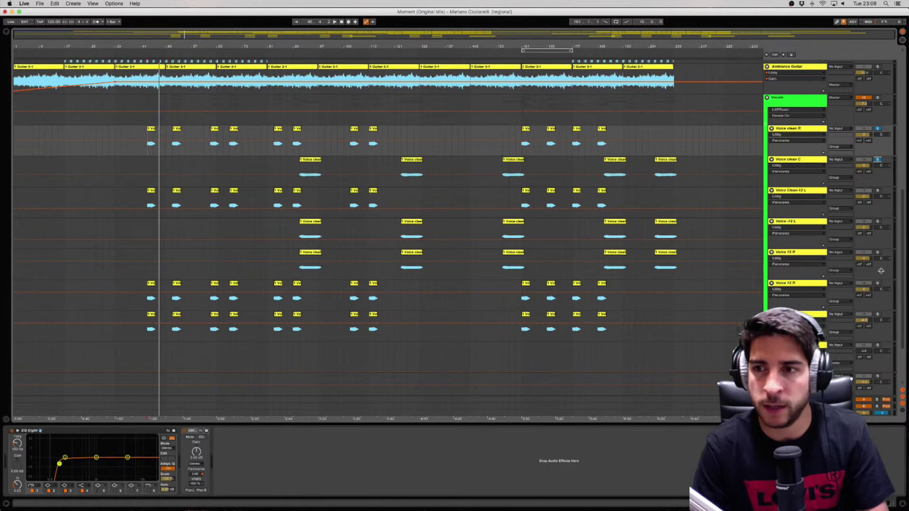
- Solo Voice 12 R and the voice track directly below it alongside the soloed clean voices
{"action": "left_click", "coordinate": [878, 285]}
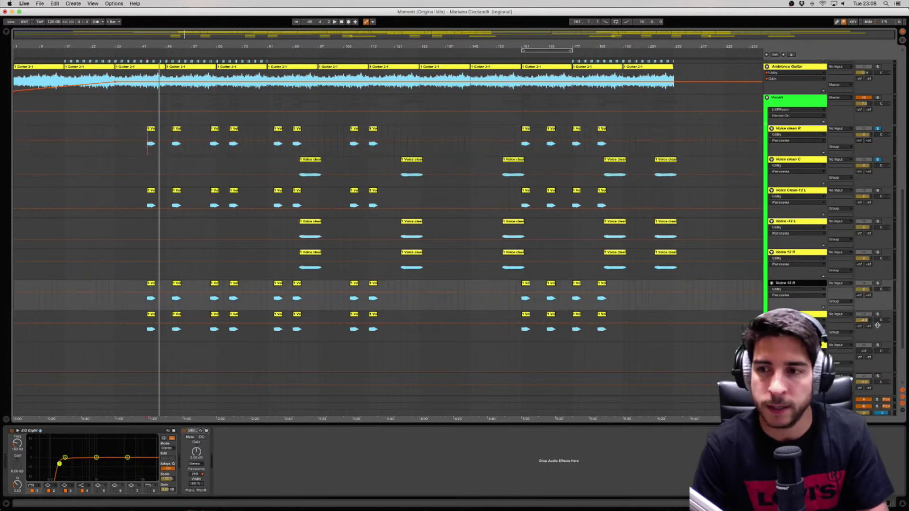
{"action": "left_click", "coordinate": [878, 284]}
{"action": "left_click", "coordinate": [877, 313]}
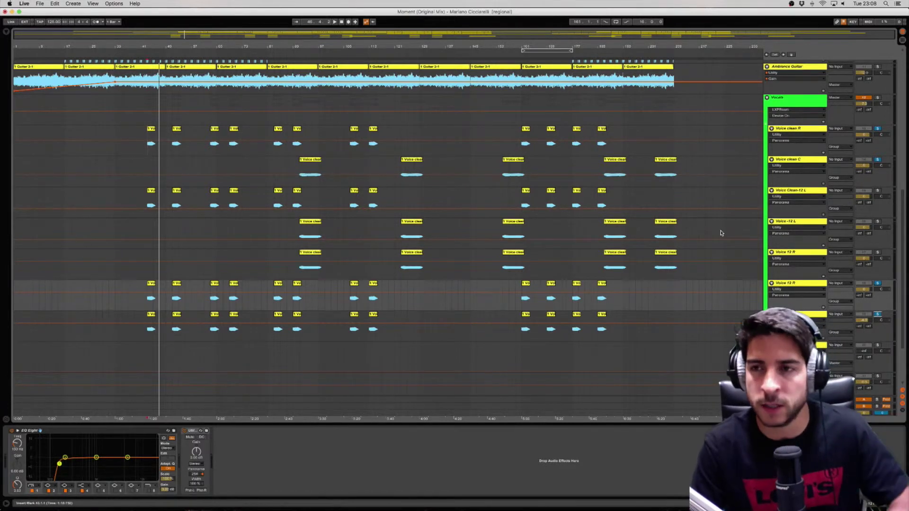
- Check the devices on Voice clean R, and delete Guitar Rig 5 from the Voice clean C track
{"action": "left_click", "coordinate": [784, 154]}
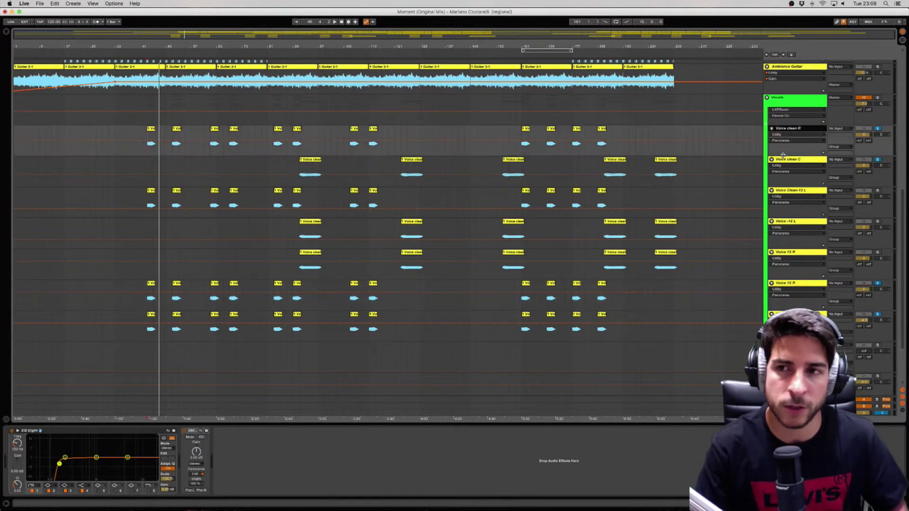
{"action": "left_click", "coordinate": [784, 161]}
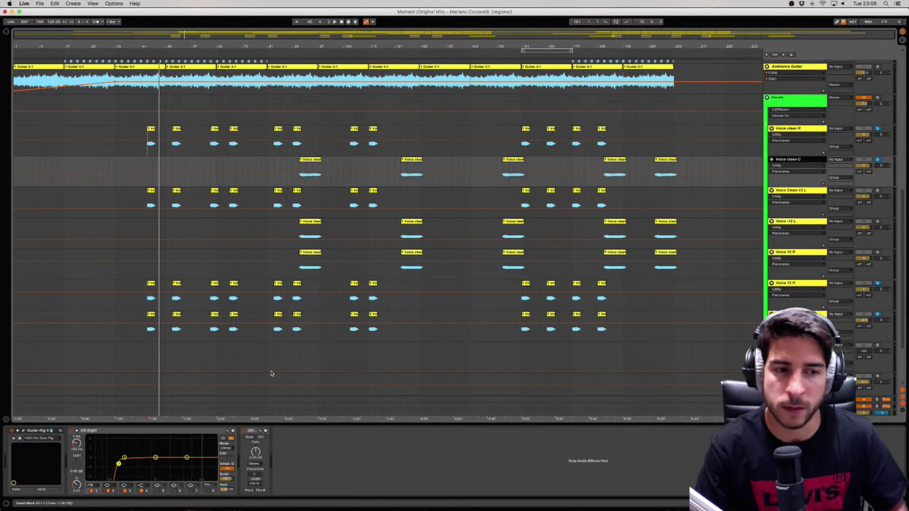
{"action": "left_click", "coordinate": [35, 430]}
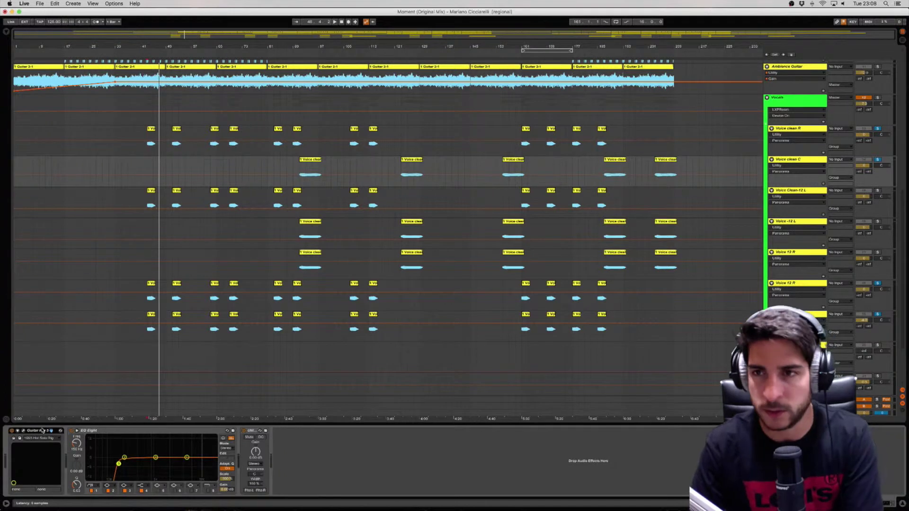
{"action": "key", "text": "Delete"}
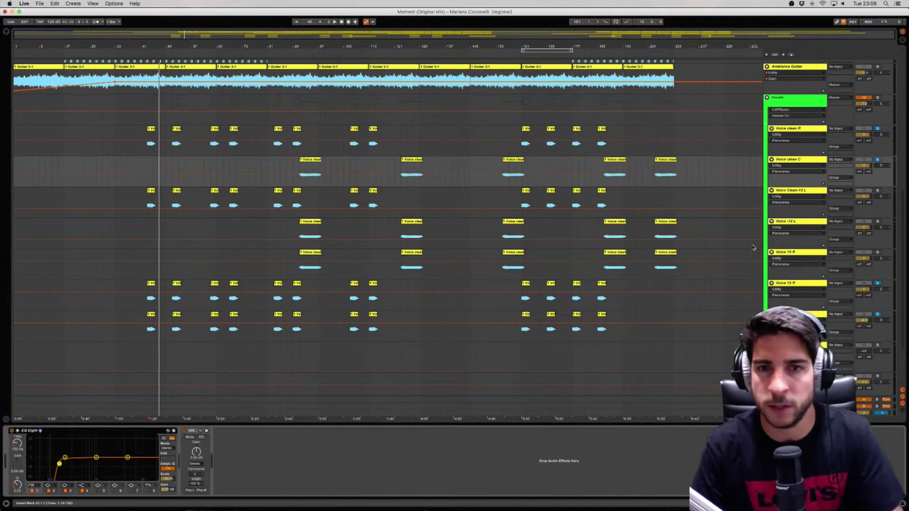
- Examine the device chains of Voice clean C, Voice 12 R and the voice track below it
{"action": "left_click", "coordinate": [798, 165]}
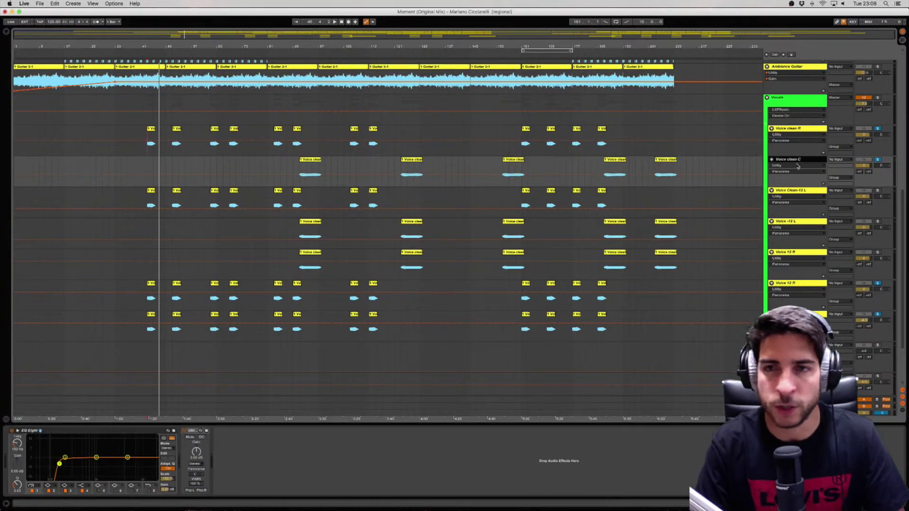
{"action": "left_click", "coordinate": [804, 287]}
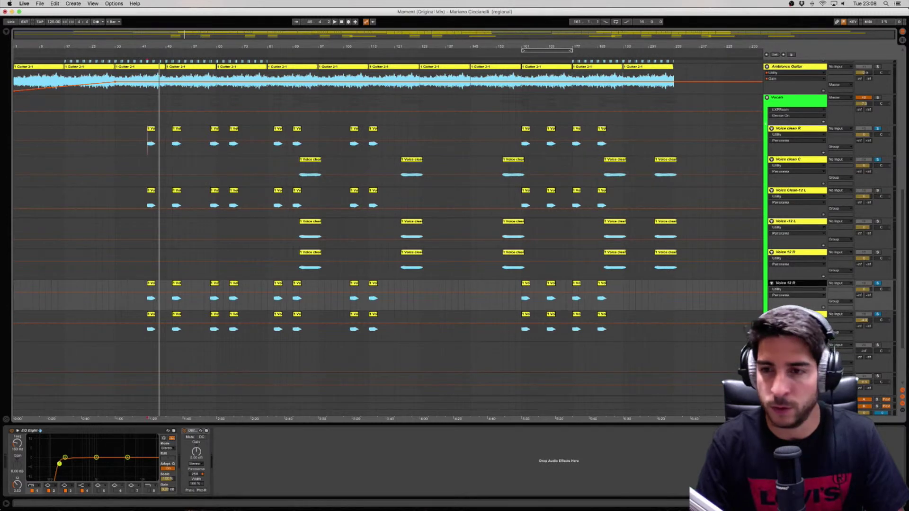
{"action": "key", "text": "Down"}
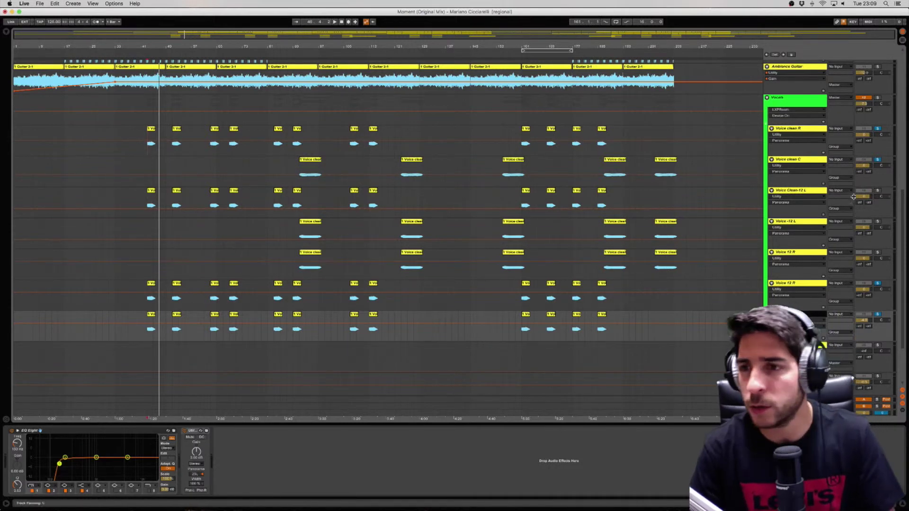
- Play the soloed voice layers from the first clip, and unsolo every layer except Voice clean R
{"action": "left_click", "coordinate": [145, 152]}
{"action": "key", "text": "space"}
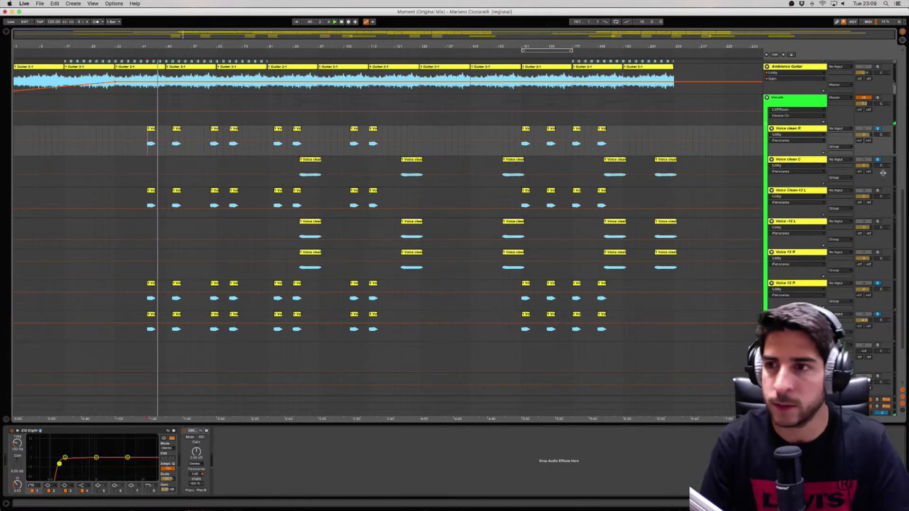
{"action": "left_click", "coordinate": [878, 284]}
{"action": "left_click", "coordinate": [878, 160]}
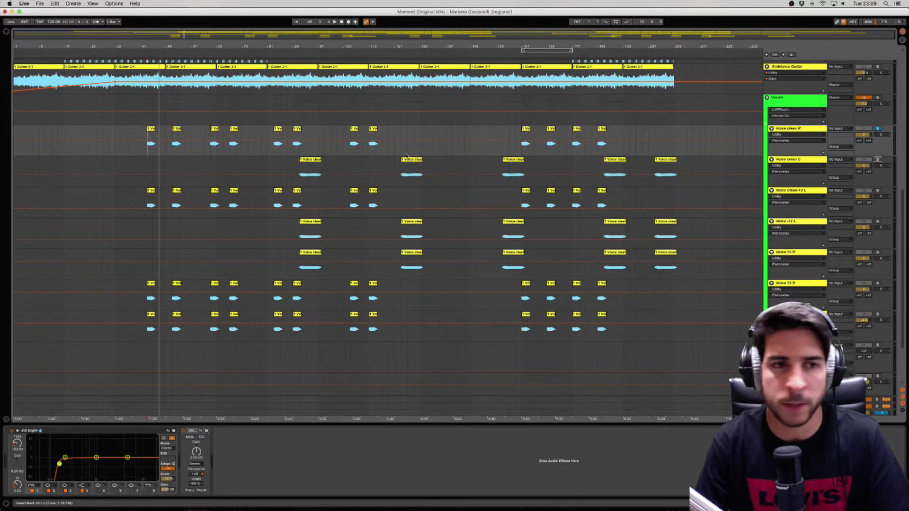
- Solo the whole Vocals group instead of Voice clean R, and play from shortly before the first vocal clips
{"action": "left_click", "coordinate": [136, 147]}
{"action": "left_click", "coordinate": [878, 129]}
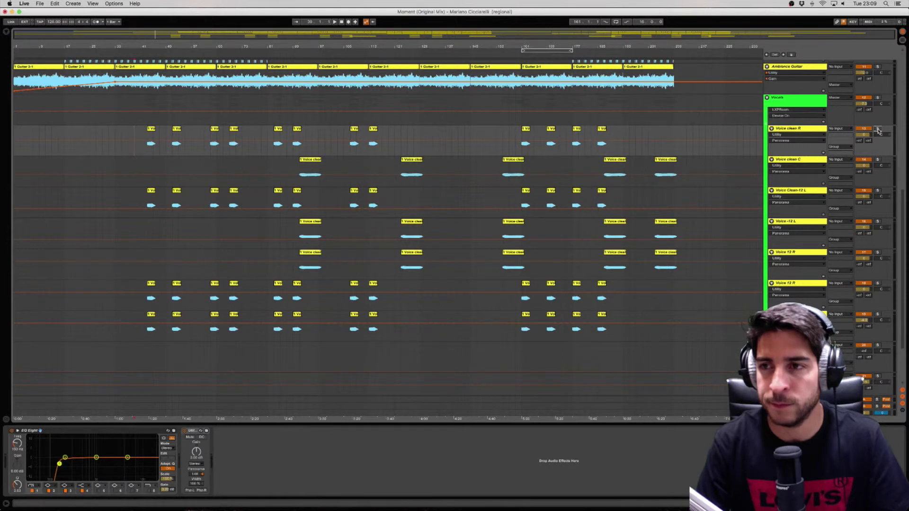
{"action": "left_click", "coordinate": [877, 98]}
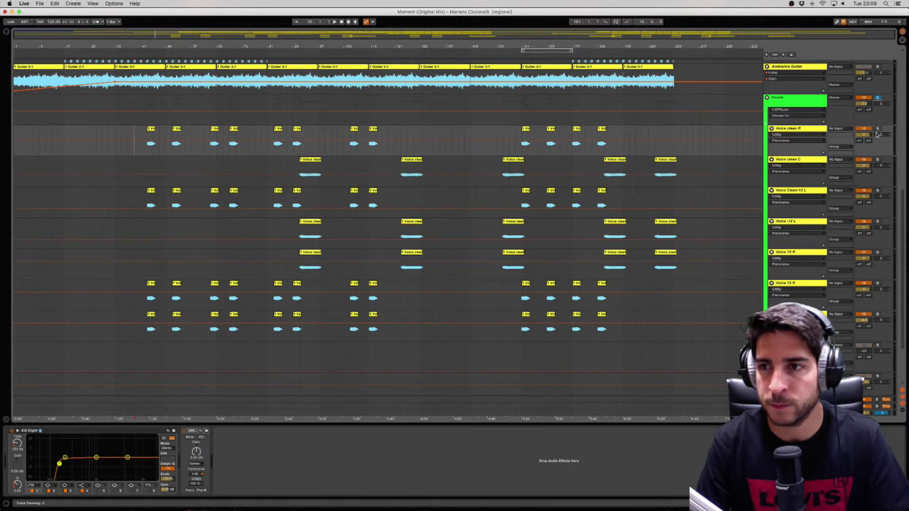
{"action": "scroll", "coordinate": [877, 137], "scroll_direction": "up", "scroll_amount": 3}
{"action": "scroll", "coordinate": [877, 137], "scroll_direction": "up", "scroll_amount": 3}
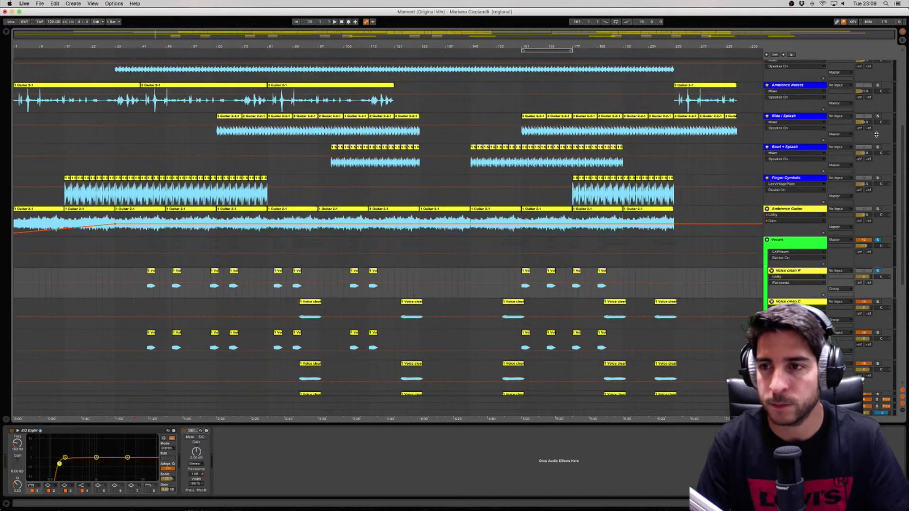
{"action": "key", "text": "space"}
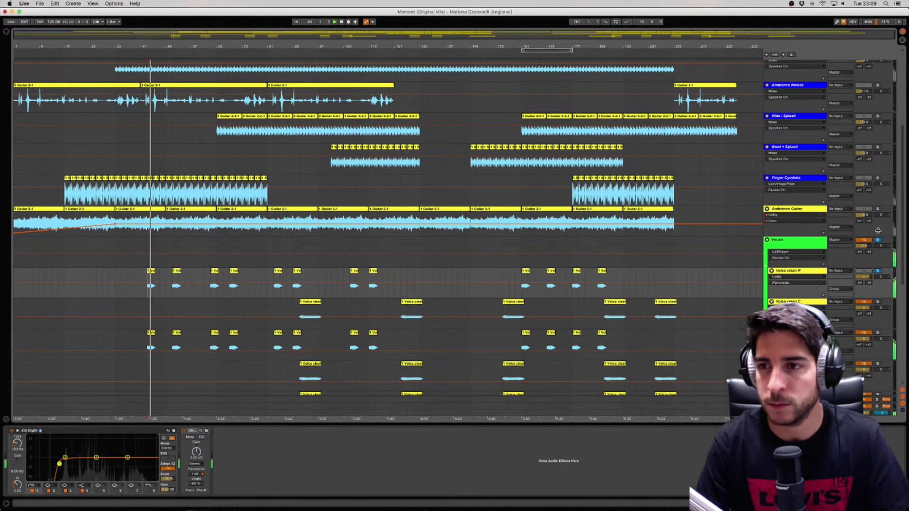
- Solo every instrument track from Ambience Guitar up to Kick alongside the Vocals group
{"action": "scroll", "coordinate": [880, 242], "scroll_direction": "up", "scroll_amount": 3}
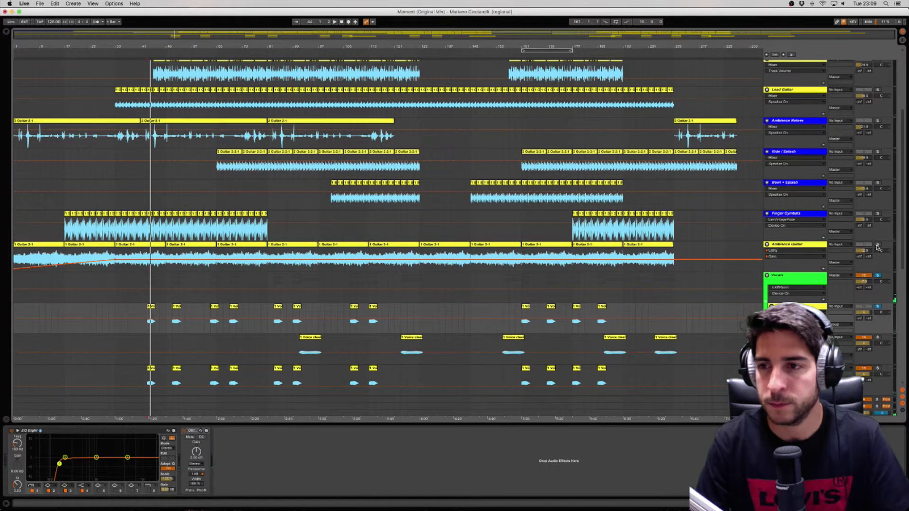
{"action": "left_click", "coordinate": [878, 182]}
{"action": "left_click", "coordinate": [878, 152]}
{"action": "left_click", "coordinate": [878, 122]}
{"action": "left_click", "coordinate": [878, 91]}
{"action": "scroll", "coordinate": [880, 94], "scroll_direction": "up", "scroll_amount": 10}
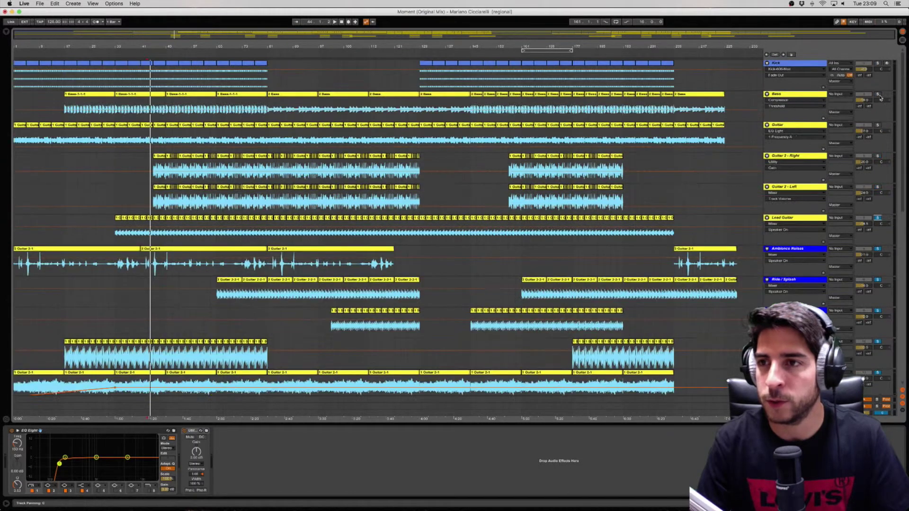
{"action": "left_click", "coordinate": [878, 187]}
{"action": "left_click", "coordinate": [878, 156]}
{"action": "left_click", "coordinate": [878, 125]}
{"action": "left_click", "coordinate": [877, 95]}
{"action": "left_click", "coordinate": [878, 63]}
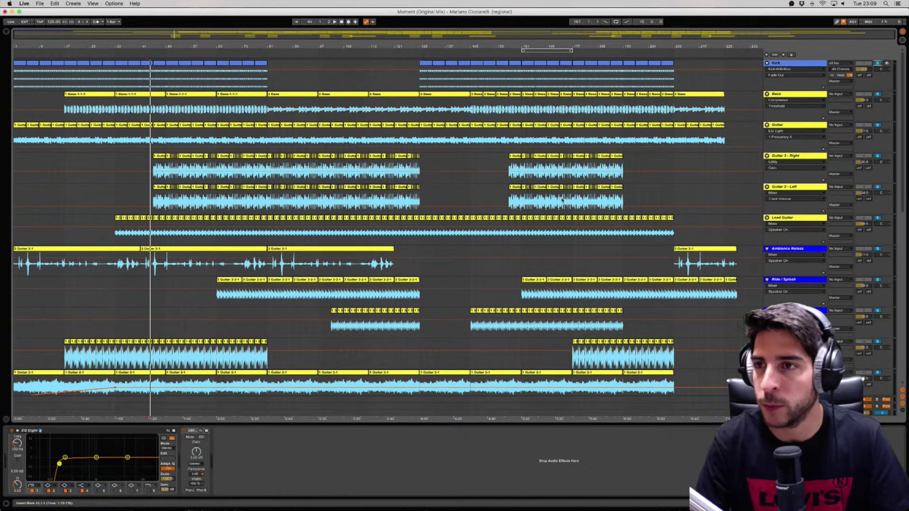
- Play the soloed tracks from the first vocal clips, and clear the solo on every track
{"action": "scroll", "coordinate": [562, 203], "scroll_direction": "down", "scroll_amount": 15}
{"action": "scroll", "coordinate": [562, 203], "scroll_direction": "up", "scroll_amount": 5}
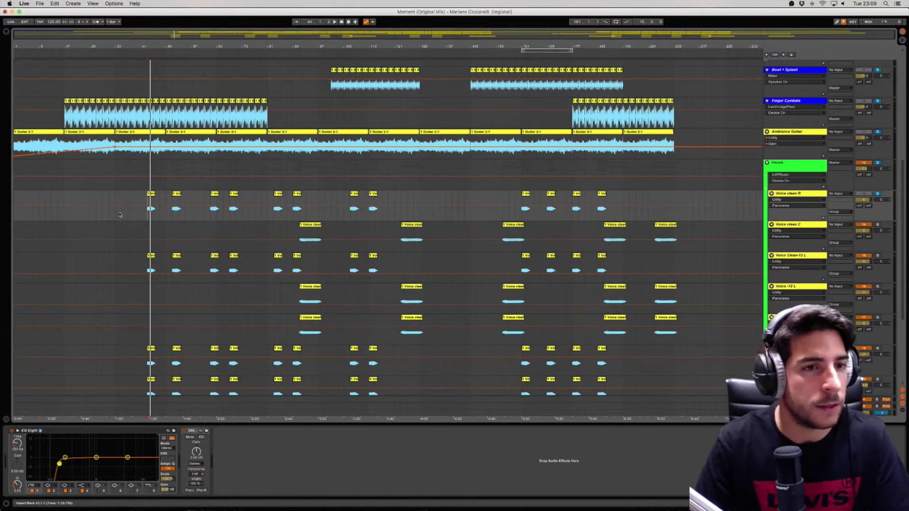
{"action": "key", "text": "space"}
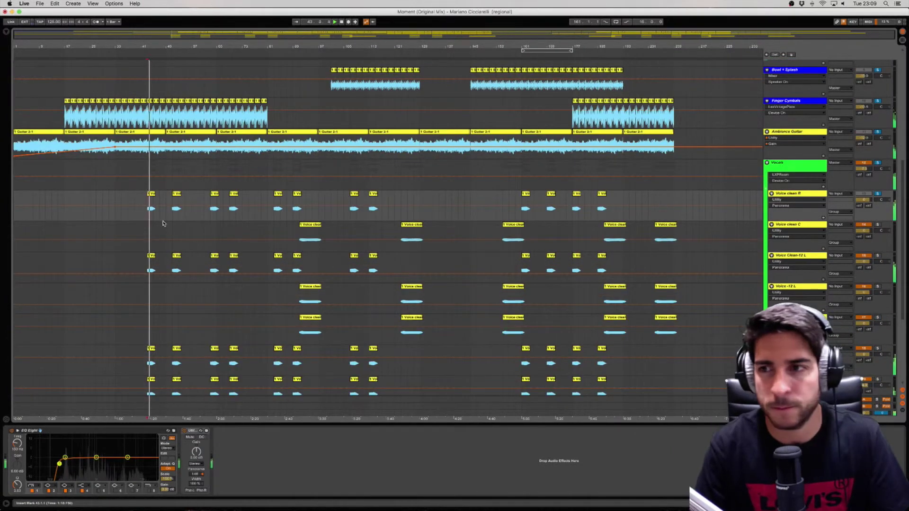
{"action": "left_click", "coordinate": [877, 194]}
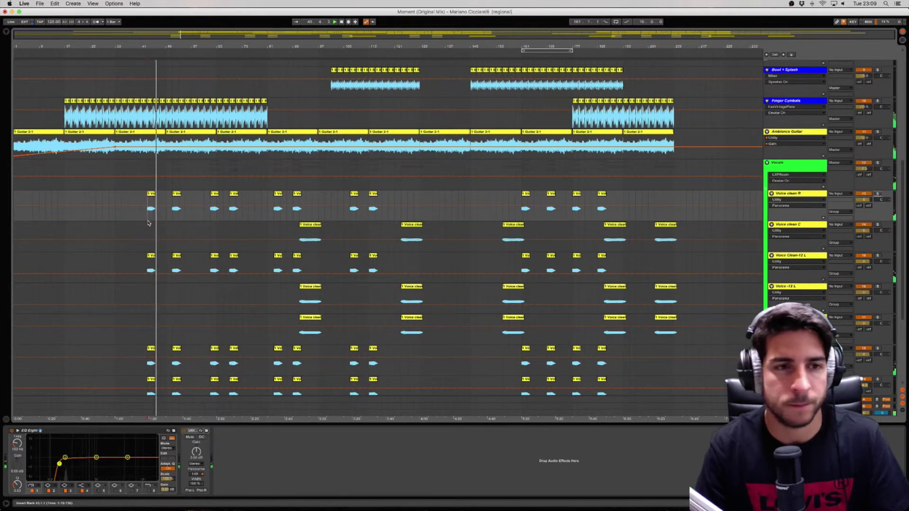
- Mute the Voice -3 L, Voice 12 R and Voice Clean-12 L tracks
{"action": "left_click", "coordinate": [158, 233]}
{"action": "scroll", "coordinate": [645, 302], "scroll_direction": "down", "scroll_amount": 5}
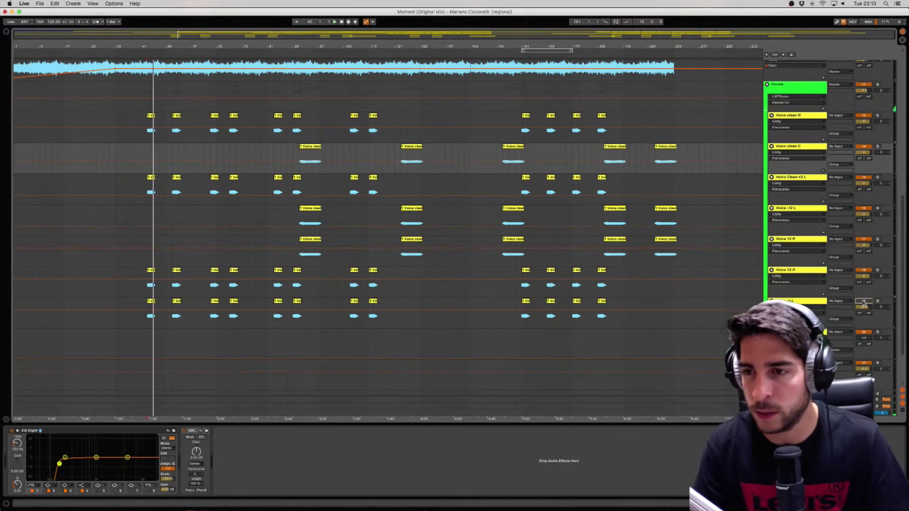
{"action": "left_click", "coordinate": [864, 270]}
{"action": "left_click", "coordinate": [864, 270]}
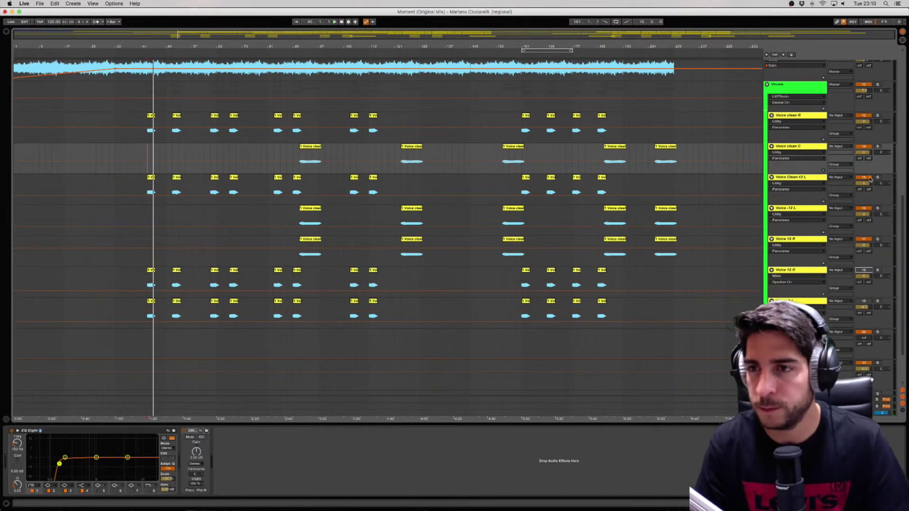
{"action": "left_click", "coordinate": [869, 179]}
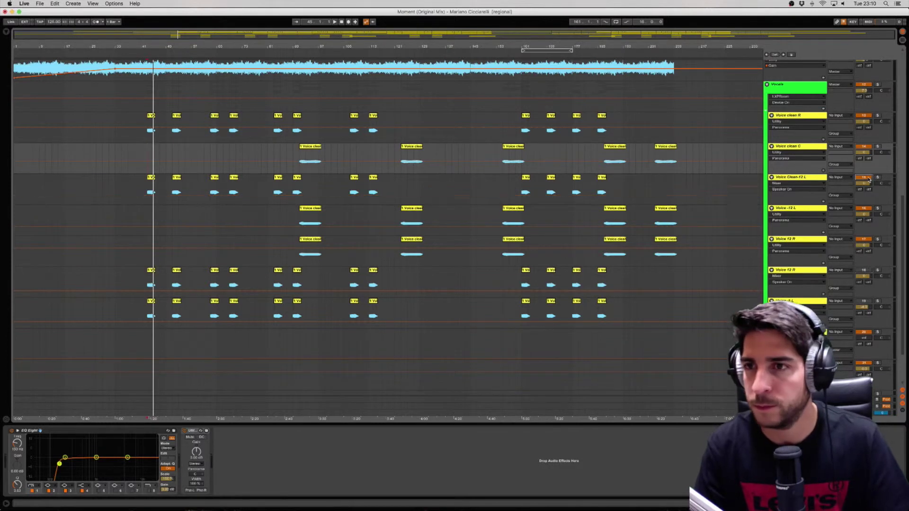
- Play the mix with the three voice layers muted, starting around the first vocal clips
{"action": "left_click", "coordinate": [147, 207]}
{"action": "key", "text": "space"}
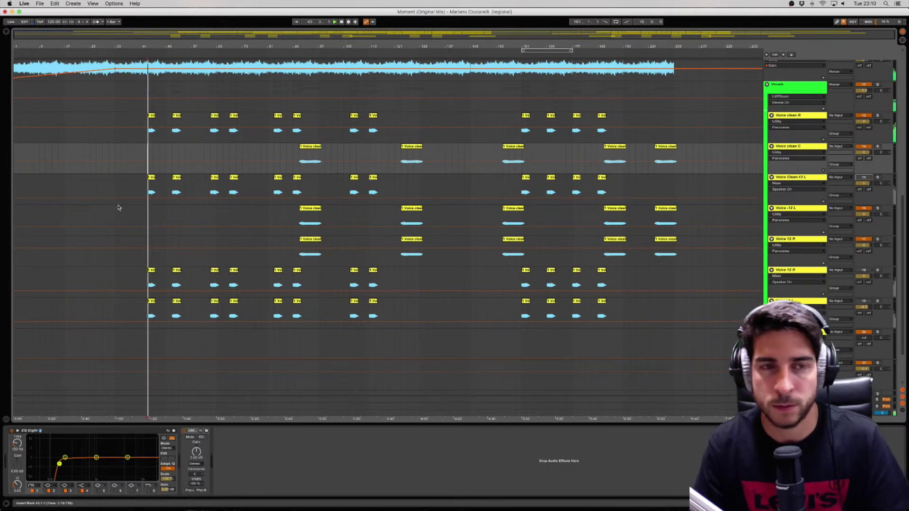
{"action": "key", "text": "space"}
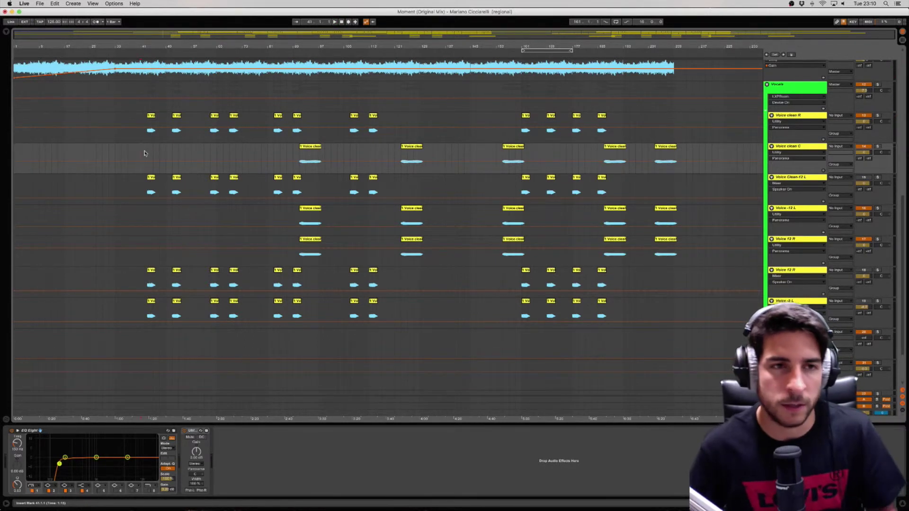
{"action": "key", "text": "space"}
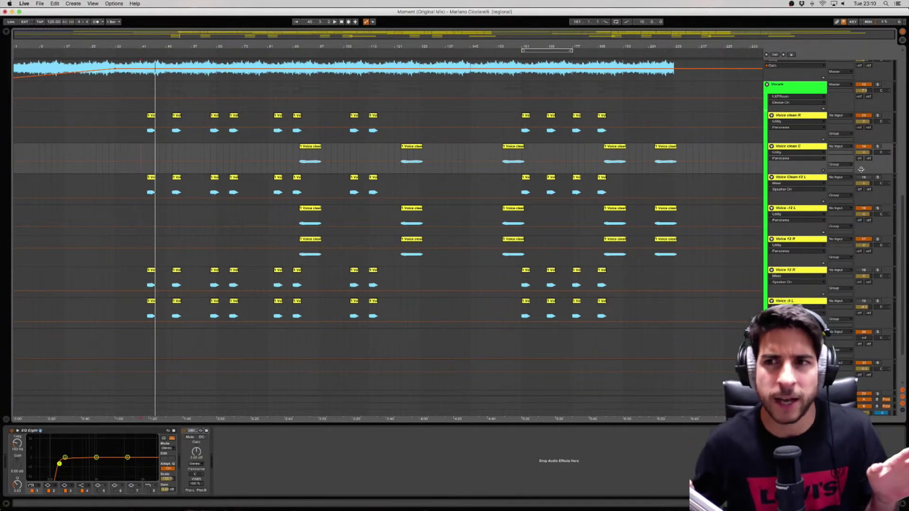
- Check the device chains of the Vocals group and Voice clean R, and replay from the first vocal clips
{"action": "key", "text": "Up"}
{"action": "key", "text": "Up"}
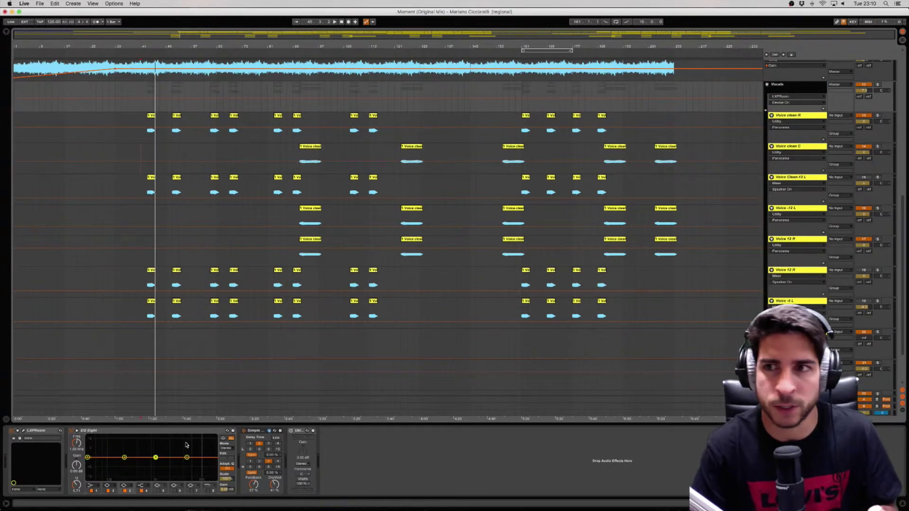
{"action": "left_click", "coordinate": [805, 116]}
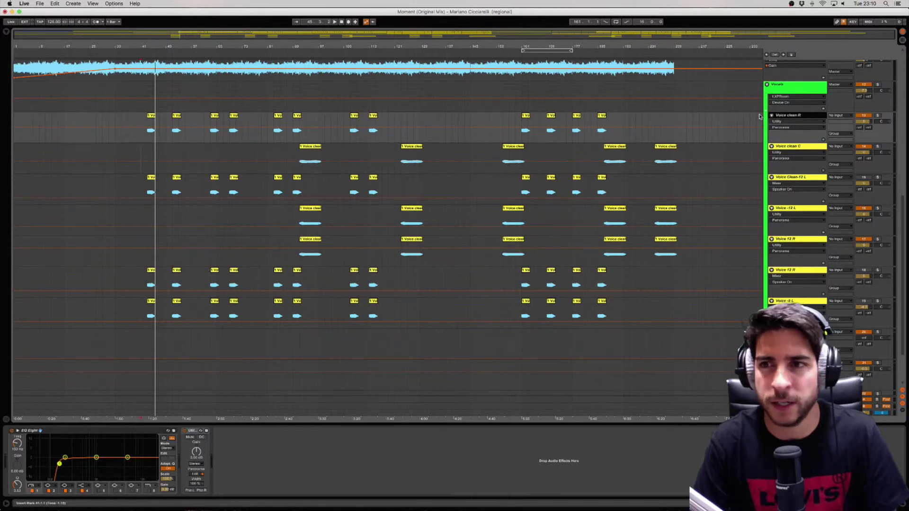
{"action": "left_click", "coordinate": [146, 167]}
{"action": "key", "text": "space"}
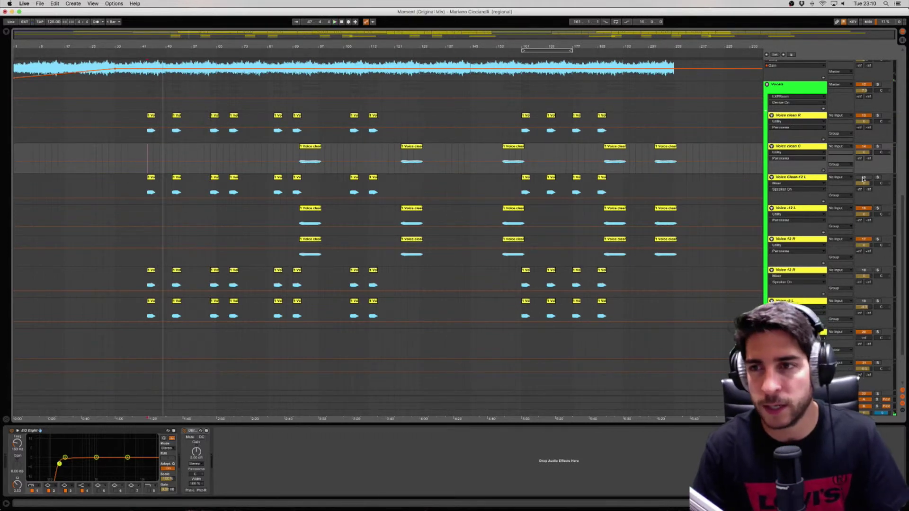
- Reactivate Voice -3 L, Voice 12 R and Voice Clean-12 L, and play the mix around the first vocal clips
{"action": "left_click", "coordinate": [863, 301]}
{"action": "left_click", "coordinate": [863, 270]}
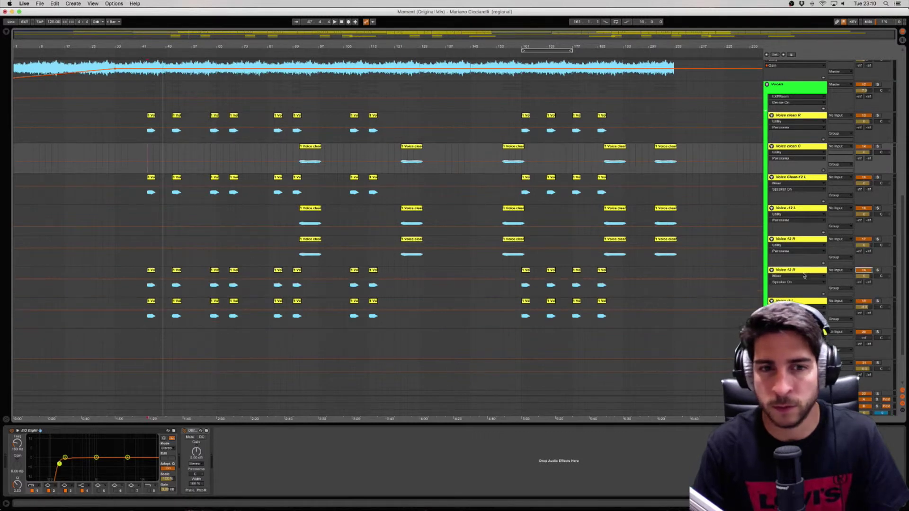
{"action": "left_click", "coordinate": [151, 202]}
{"action": "key", "text": "space"}
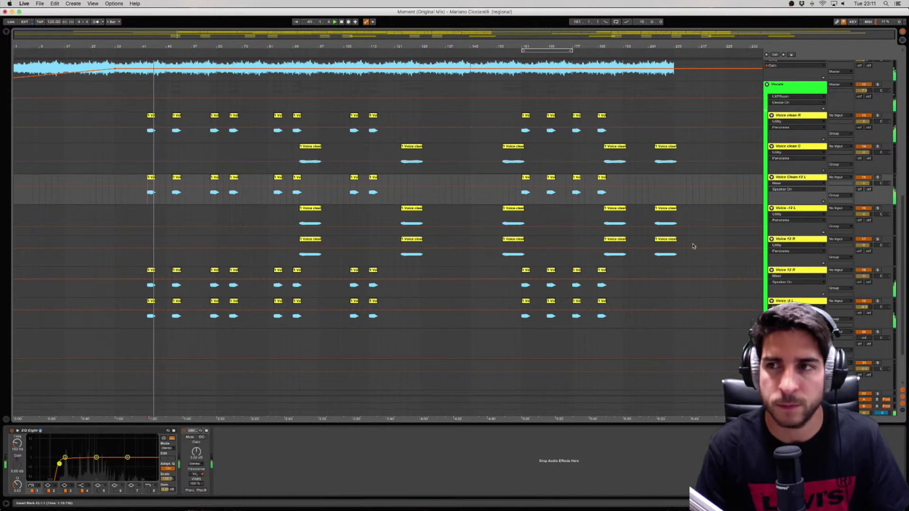
{"action": "left_click", "coordinate": [142, 196]}
{"action": "key", "text": "space"}
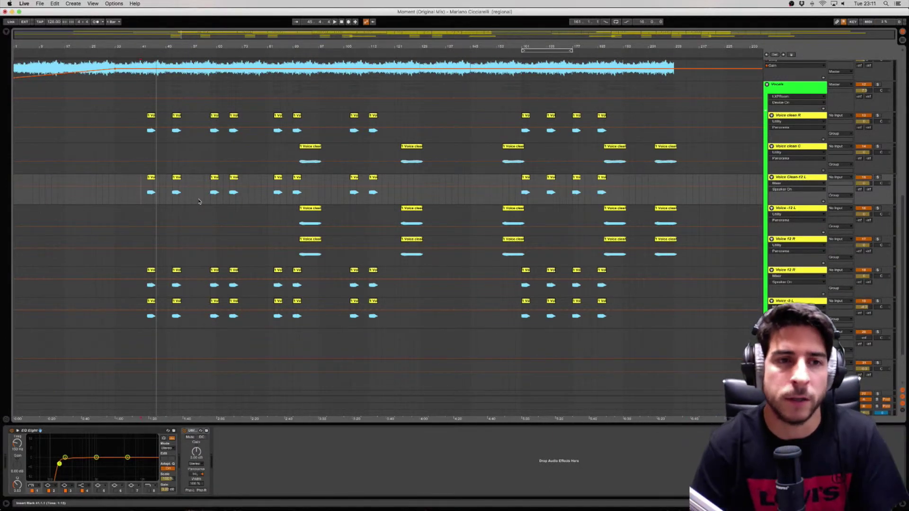
{"action": "left_click", "coordinate": [147, 138]}
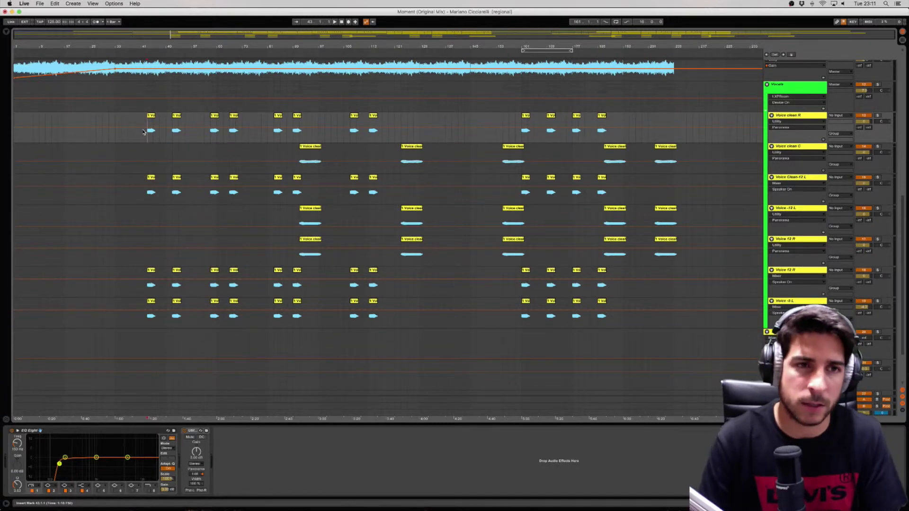
{"action": "key", "text": "space"}
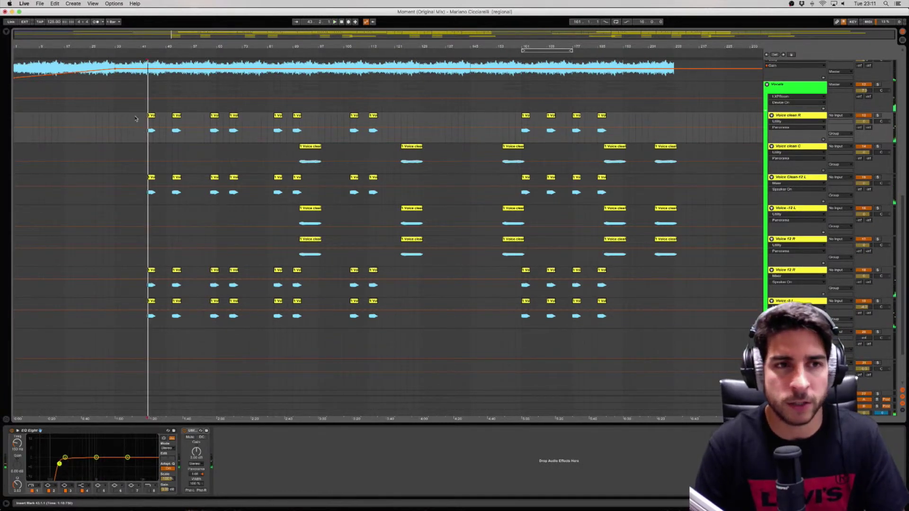
{"action": "key", "text": "space"}
- Play the full arrangement from bar 39 while reviewing its tracks, and check the devices on Guitar 2 - Left
{"action": "scroll", "coordinate": [149, 164], "scroll_direction": "up", "scroll_amount": 10}
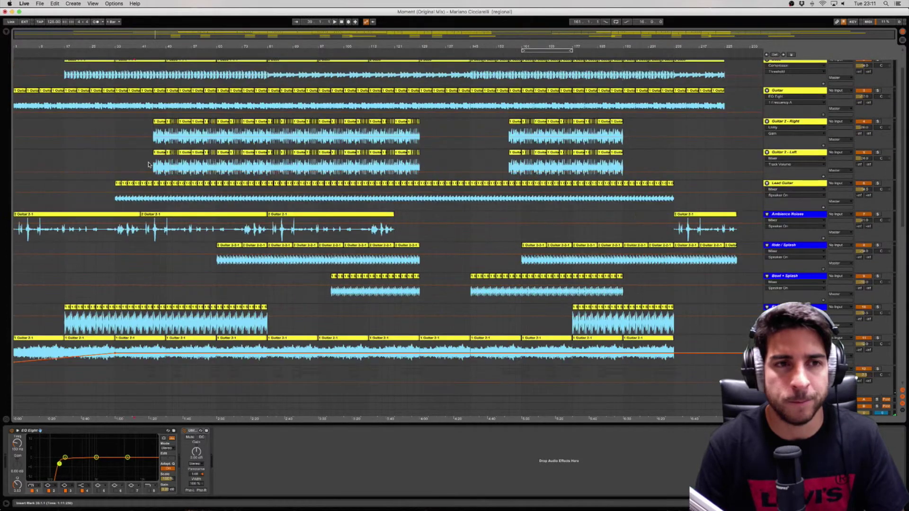
{"action": "scroll", "coordinate": [148, 164], "scroll_direction": "down", "scroll_amount": 9}
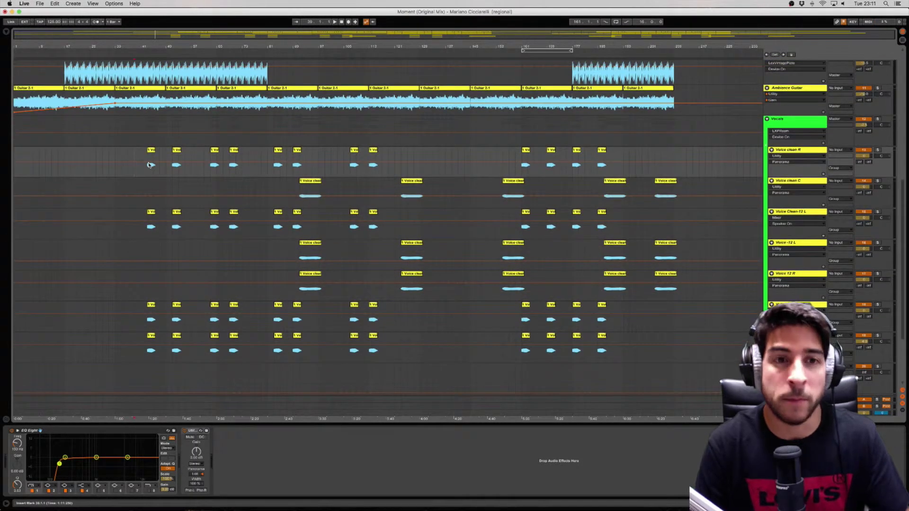
{"action": "key", "text": "space"}
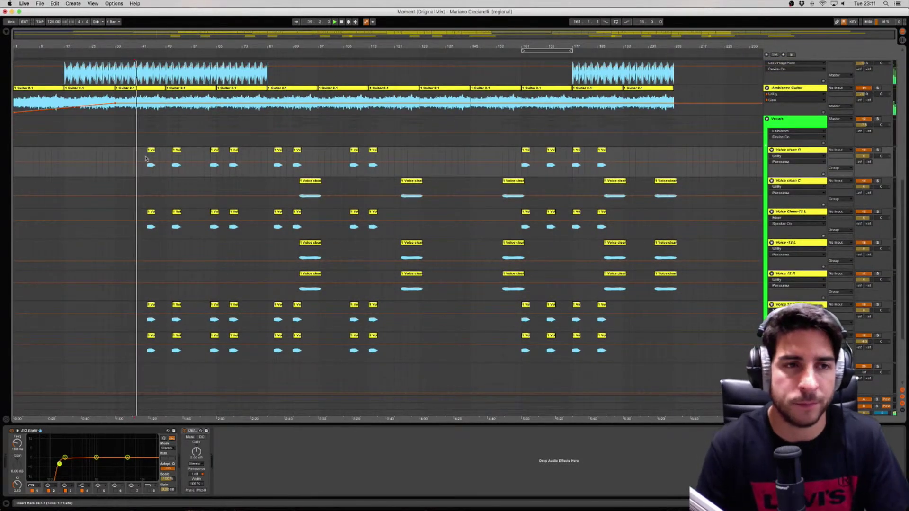
{"action": "scroll", "coordinate": [146, 159], "scroll_direction": "up", "scroll_amount": 10}
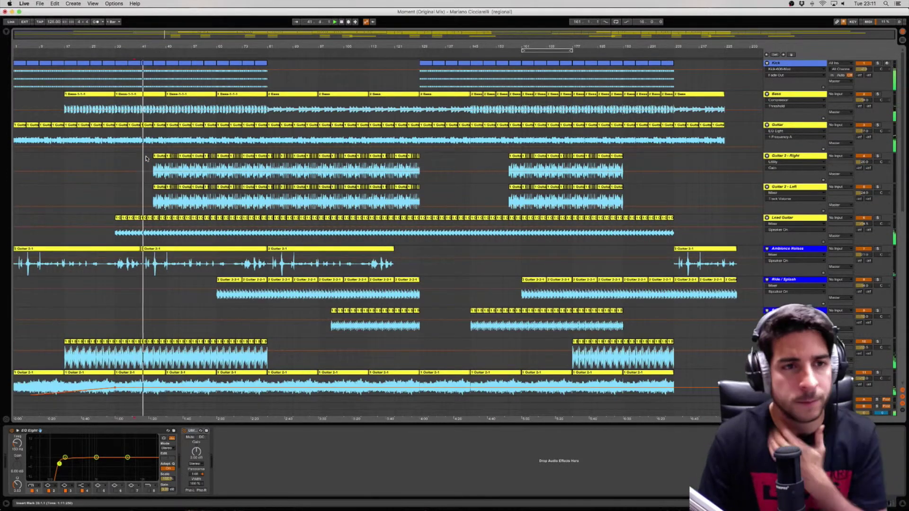
{"action": "scroll", "coordinate": [146, 159], "scroll_direction": "down", "scroll_amount": 3}
{"action": "scroll", "coordinate": [146, 159], "scroll_direction": "down", "scroll_amount": 1}
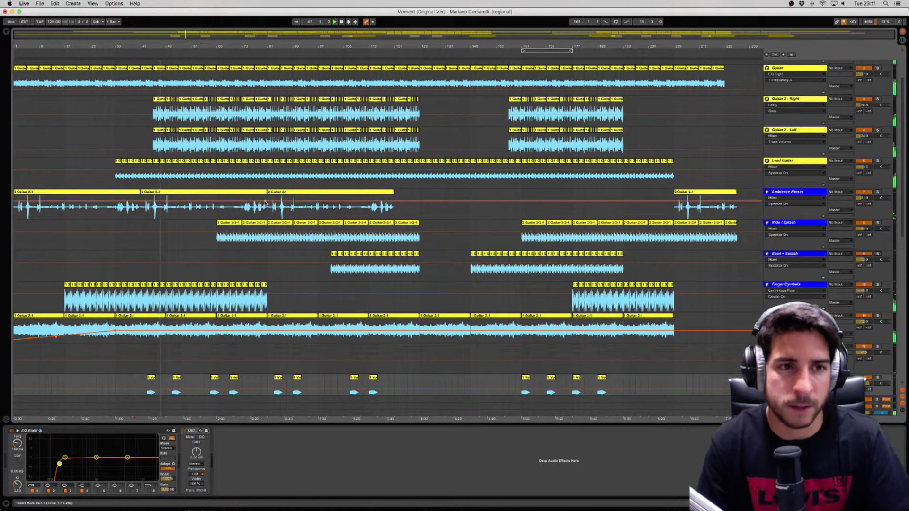
{"action": "scroll", "coordinate": [197, 243], "scroll_direction": "down", "scroll_amount": 2}
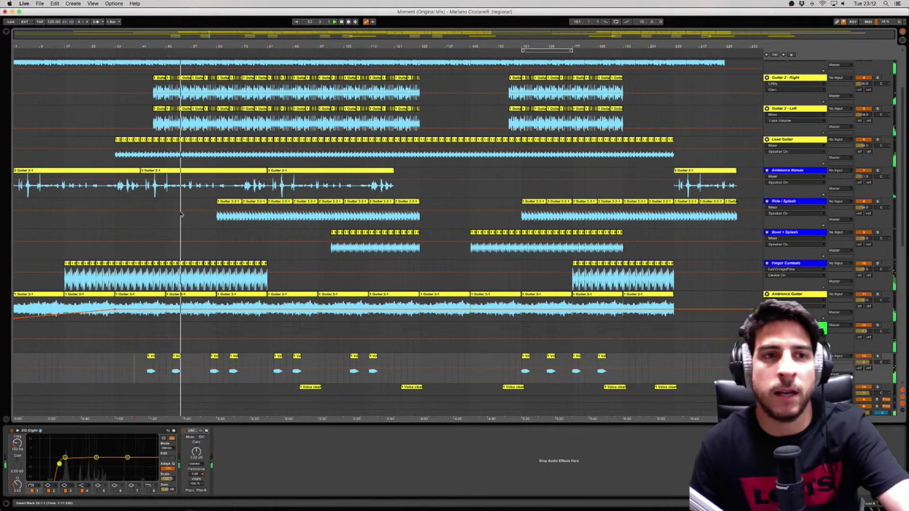
{"action": "left_click", "coordinate": [205, 122]}
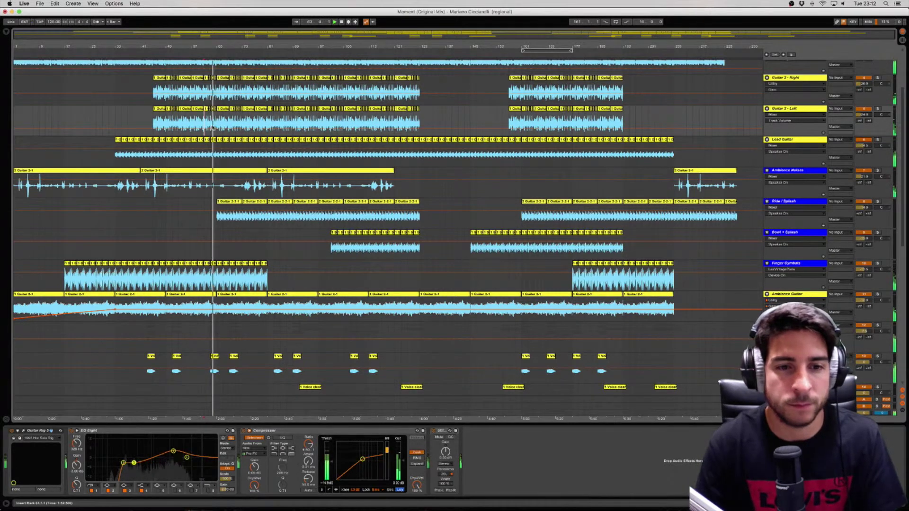
{"action": "scroll", "coordinate": [385, 208], "scroll_direction": "down", "scroll_amount": 8}
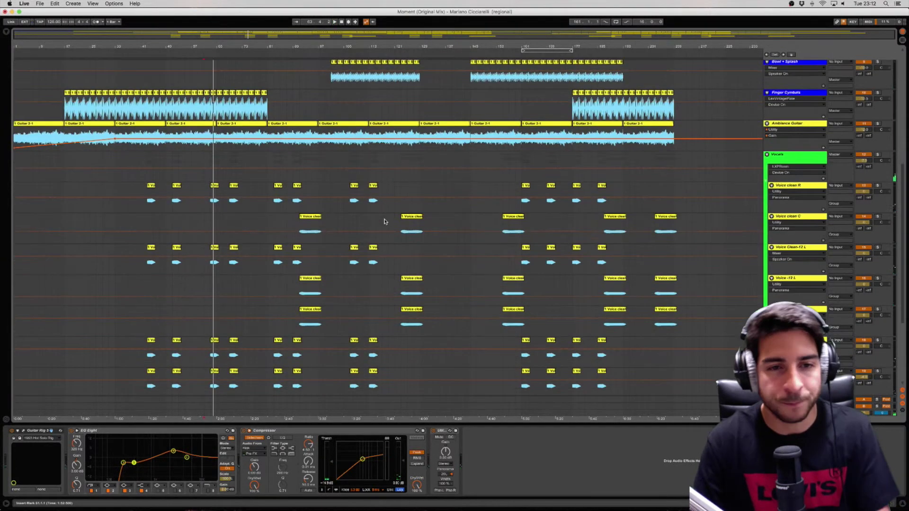
- Play the full arrangement from just before the first Voice clean C clip while reviewing the instrument tracks
{"action": "left_click", "coordinate": [299, 226]}
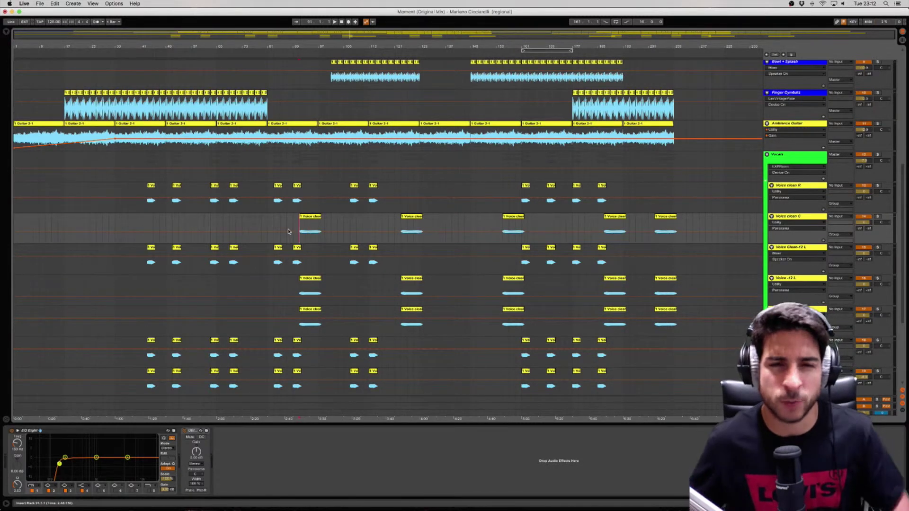
{"action": "scroll", "coordinate": [288, 231], "scroll_direction": "up", "scroll_amount": 8}
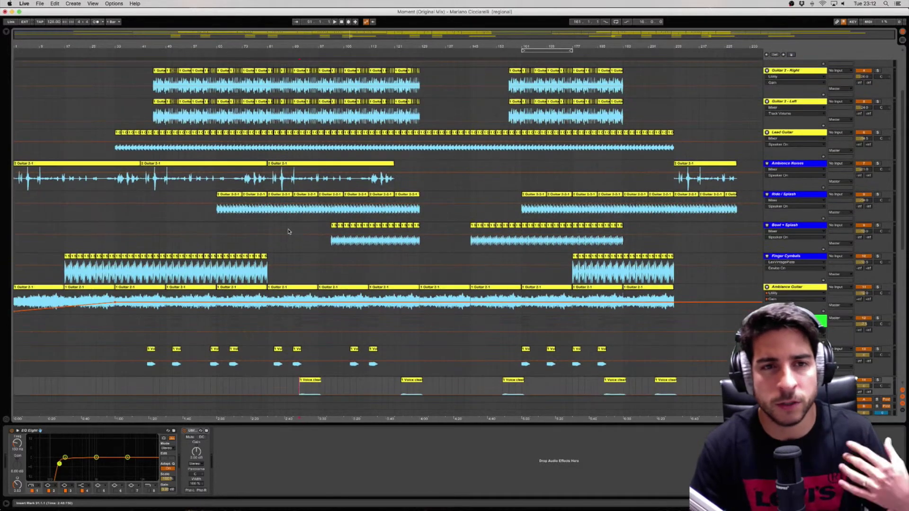
{"action": "scroll", "coordinate": [288, 232], "scroll_direction": "up", "scroll_amount": 2}
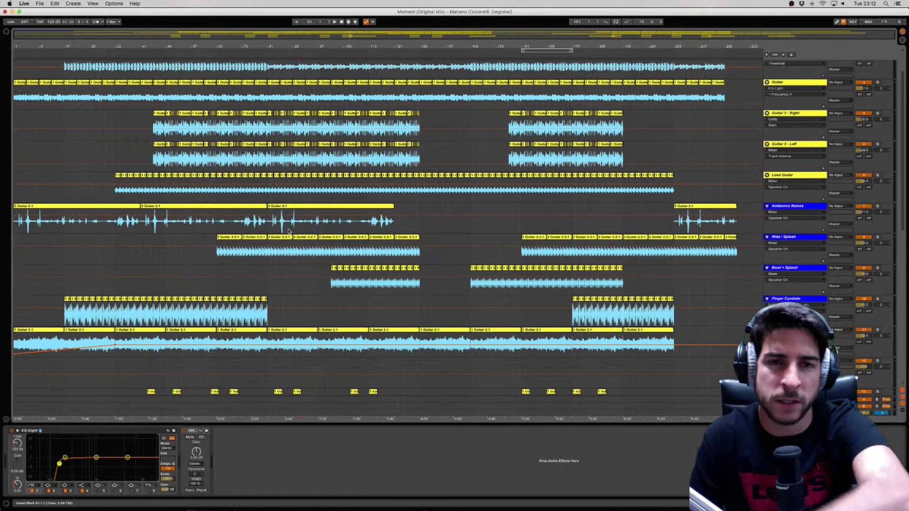
{"action": "scroll", "coordinate": [289, 232], "scroll_direction": "down", "scroll_amount": 9}
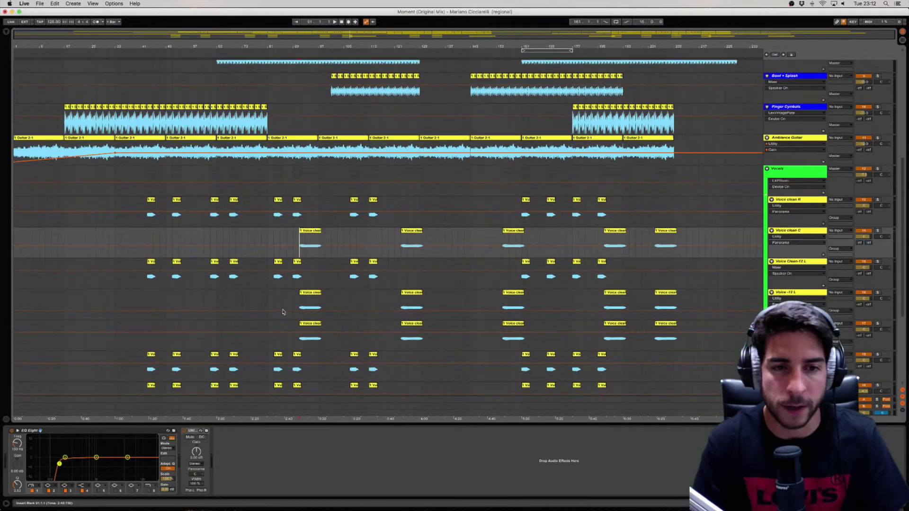
{"action": "key", "text": "space"}
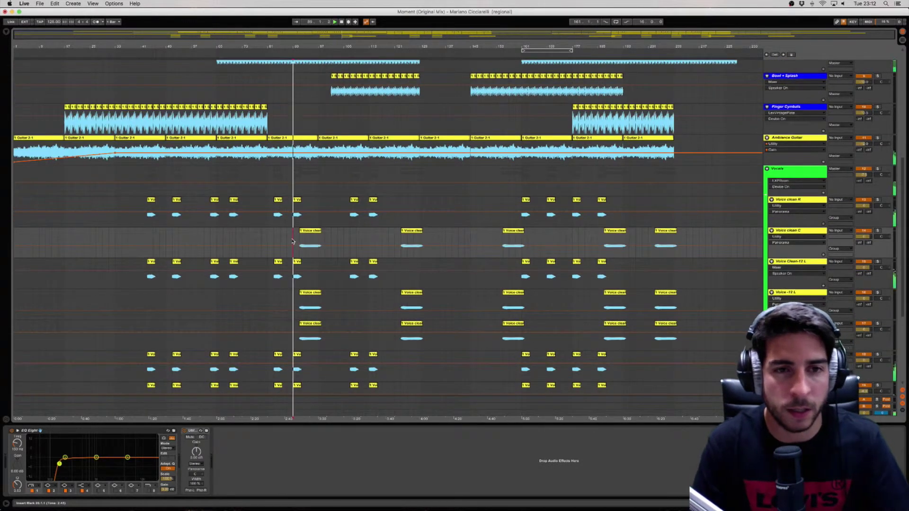
{"action": "scroll", "coordinate": [292, 240], "scroll_direction": "up", "scroll_amount": 11}
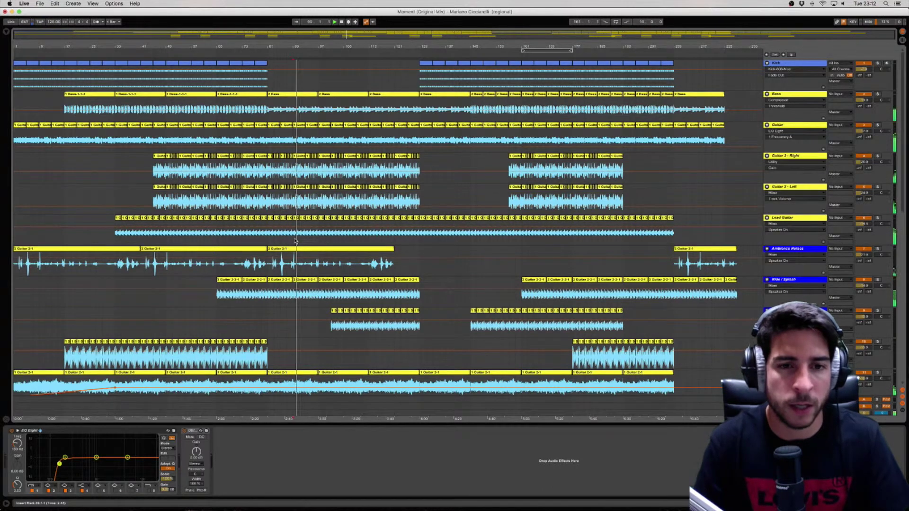
{"action": "scroll", "coordinate": [294, 241], "scroll_direction": "down", "scroll_amount": 4}
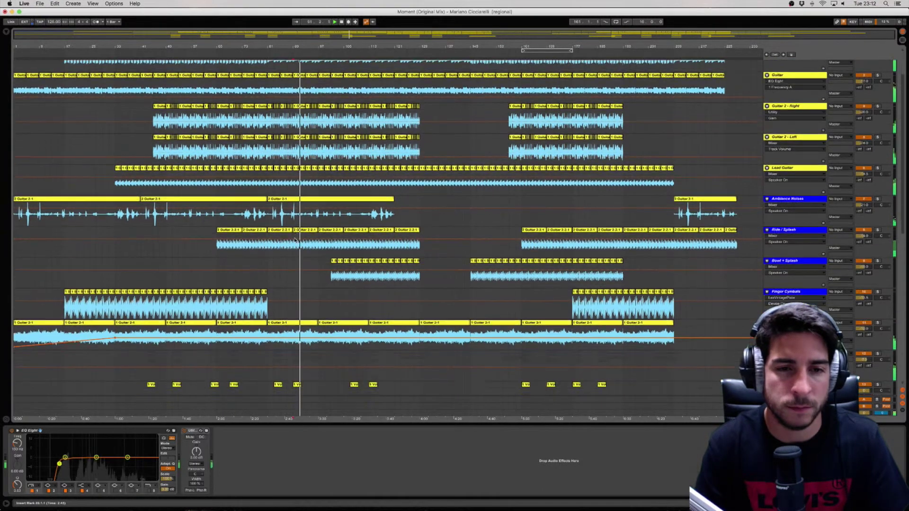
- Play the full mix from bar 91, at the start of the first Voice clean C clip
{"action": "scroll", "coordinate": [295, 240], "scroll_direction": "down", "scroll_amount": 5}
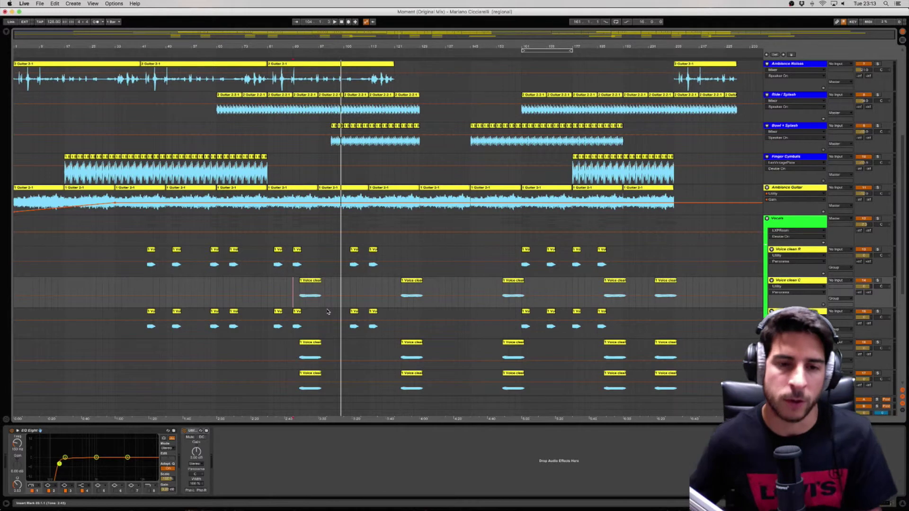
{"action": "left_click", "coordinate": [301, 290]}
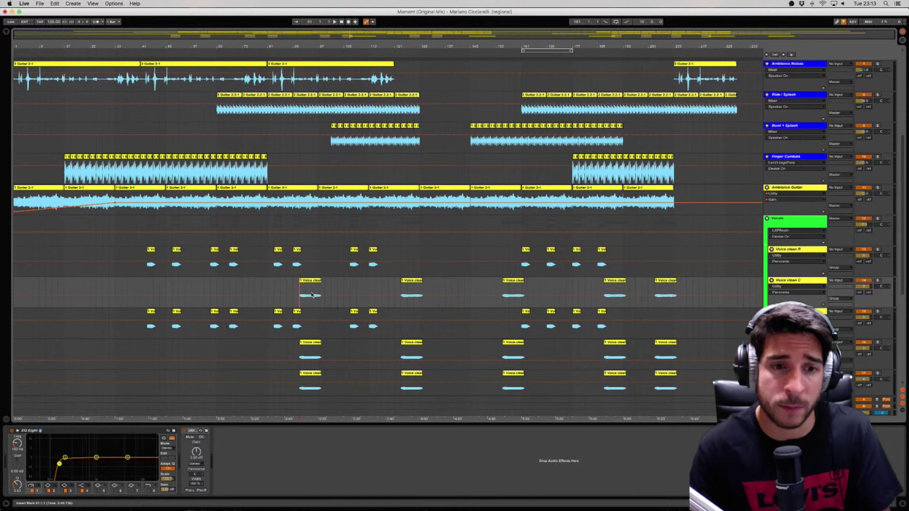
{"action": "key", "text": "space"}
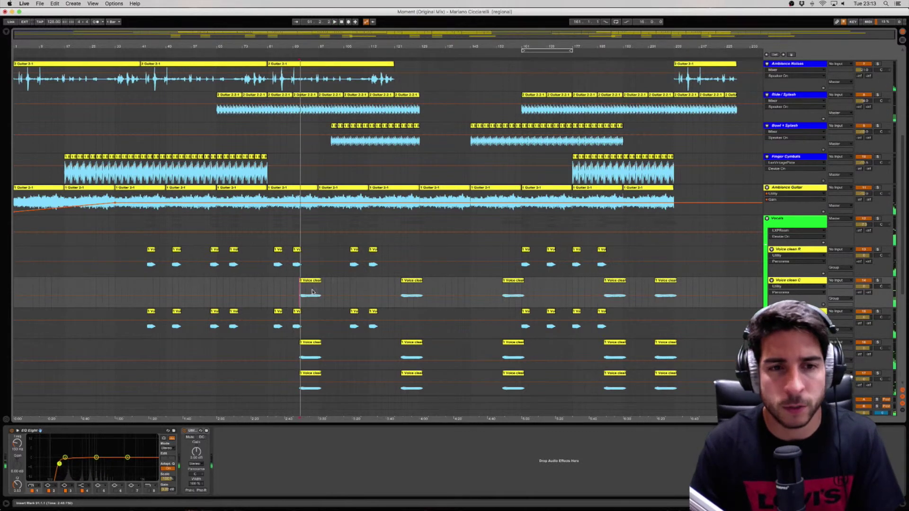
- Play the full mix from bar 121, just before the second Voice clean C clip, while reviewing the instrument and vocal tracks
{"action": "left_click", "coordinate": [395, 294]}
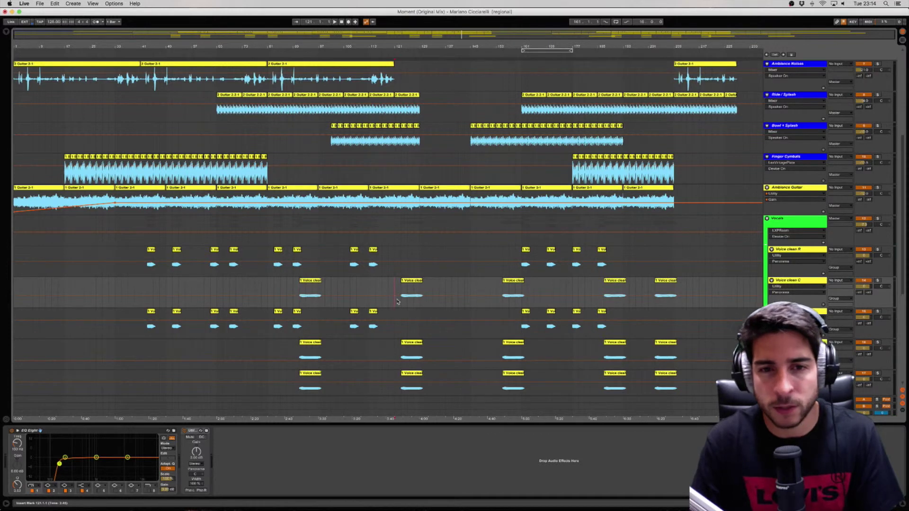
{"action": "scroll", "coordinate": [399, 299], "scroll_direction": "up", "scroll_amount": 8}
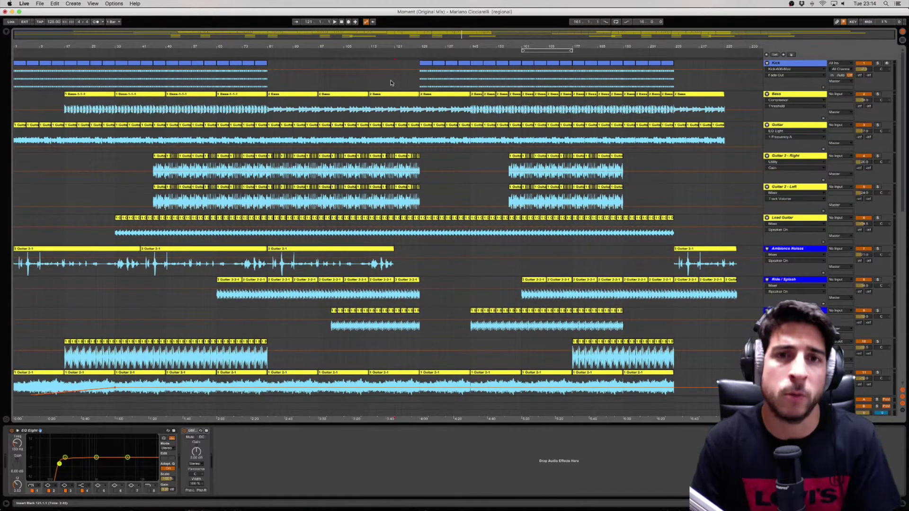
{"action": "scroll", "coordinate": [417, 158], "scroll_direction": "down", "scroll_amount": 11}
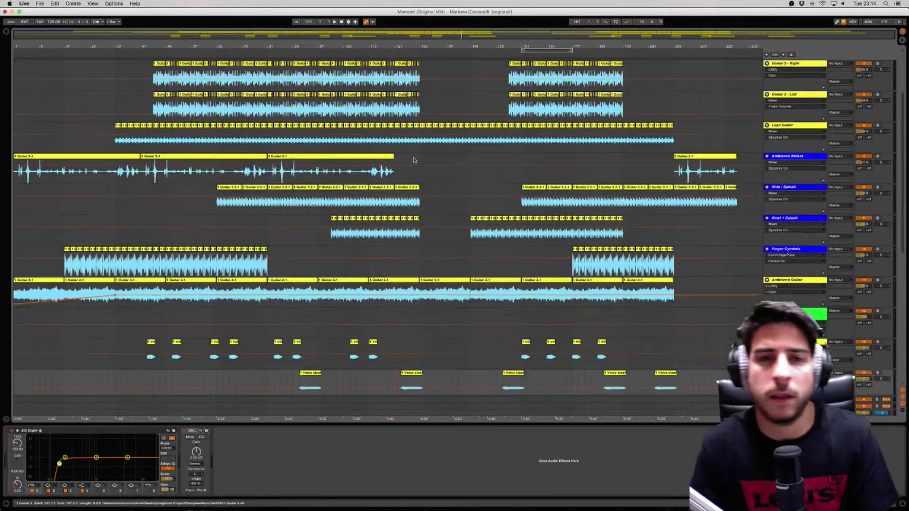
{"action": "key", "text": "space"}
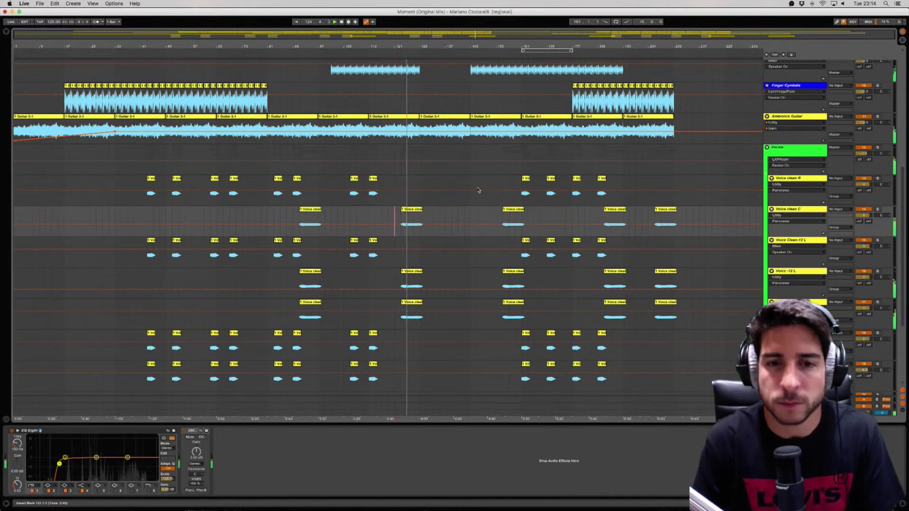
{"action": "scroll", "coordinate": [473, 191], "scroll_direction": "up", "scroll_amount": 3}
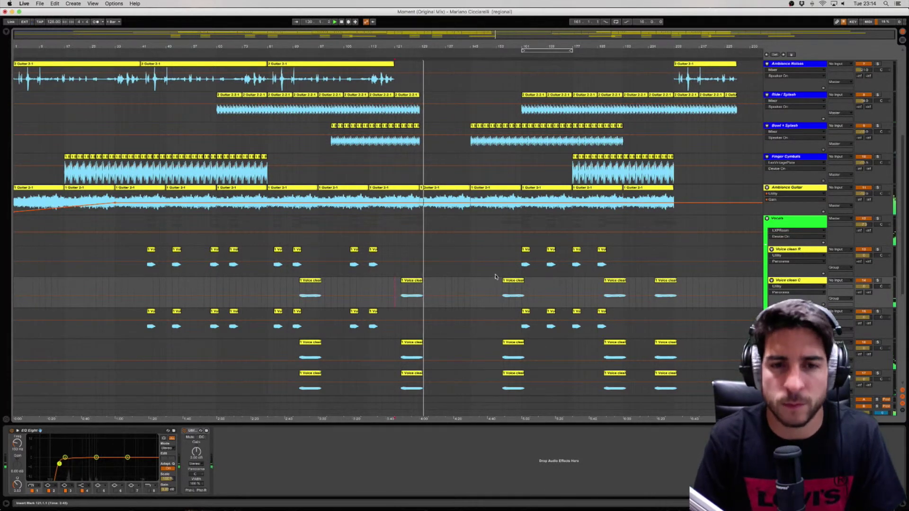
{"action": "scroll", "coordinate": [494, 276], "scroll_direction": "down", "scroll_amount": 3}
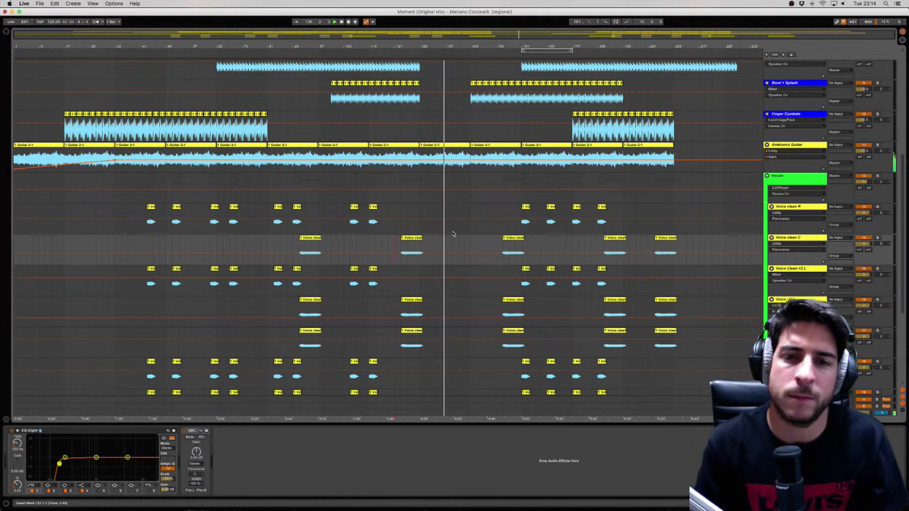
{"action": "scroll", "coordinate": [497, 242], "scroll_direction": "up", "scroll_amount": 5}
{"action": "scroll", "coordinate": [492, 236], "scroll_direction": "down", "scroll_amount": 6}
{"action": "scroll", "coordinate": [490, 234], "scroll_direction": "up", "scroll_amount": 1}
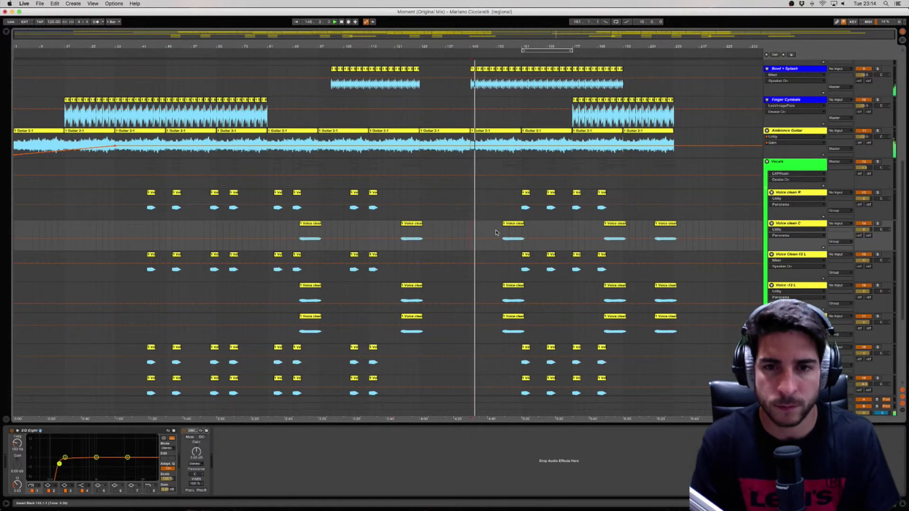
- Play the mix from bar 153, before the third Voice clean C clip, and follow the instruments and vocals into bar 161
{"action": "left_click", "coordinate": [496, 232]}
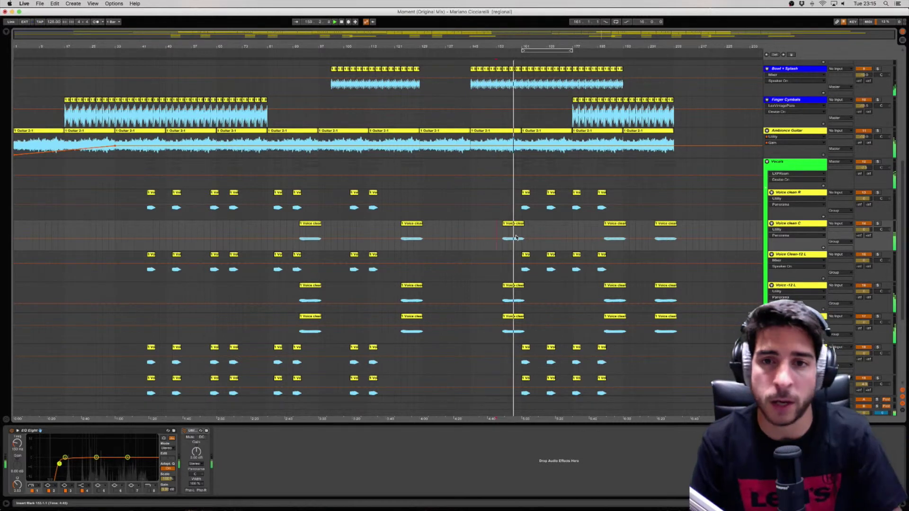
{"action": "scroll", "coordinate": [540, 242], "scroll_direction": "up", "scroll_amount": 5}
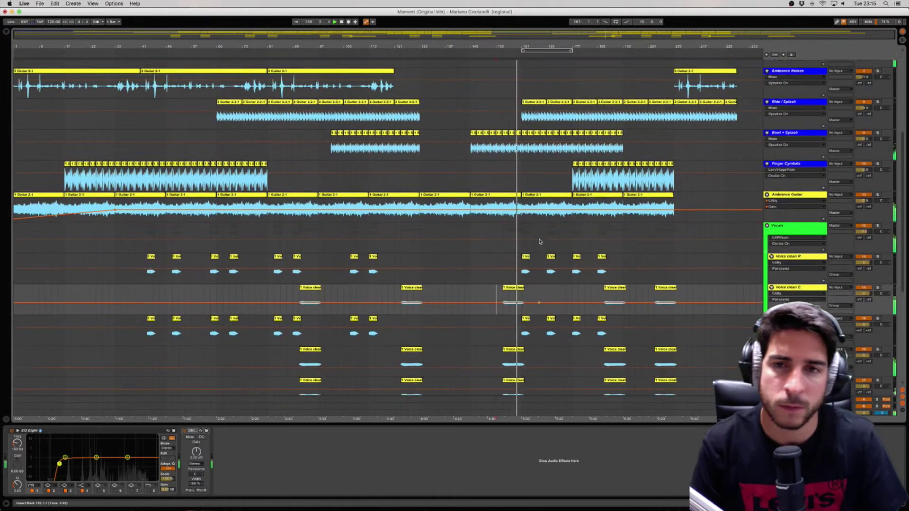
{"action": "scroll", "coordinate": [539, 242], "scroll_direction": "up", "scroll_amount": 3}
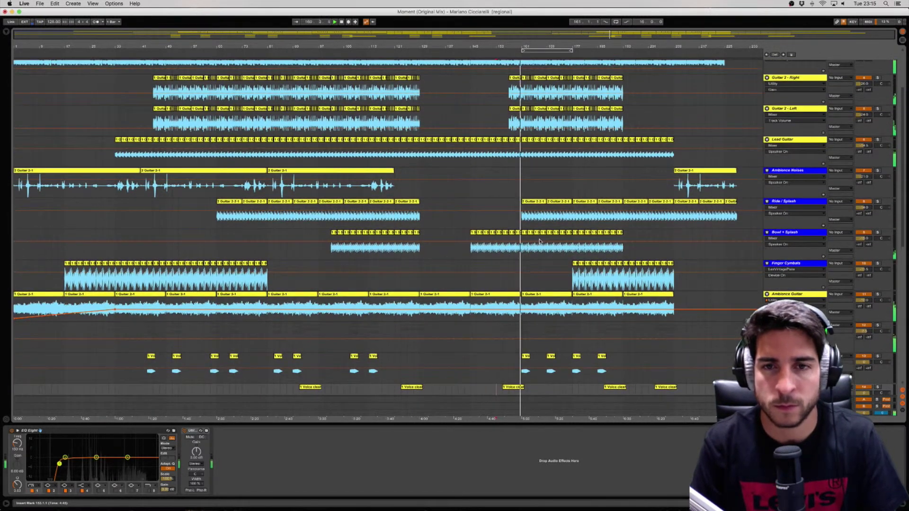
{"action": "scroll", "coordinate": [539, 242], "scroll_direction": "down", "scroll_amount": 5}
{"action": "scroll", "coordinate": [539, 242], "scroll_direction": "down", "scroll_amount": 4}
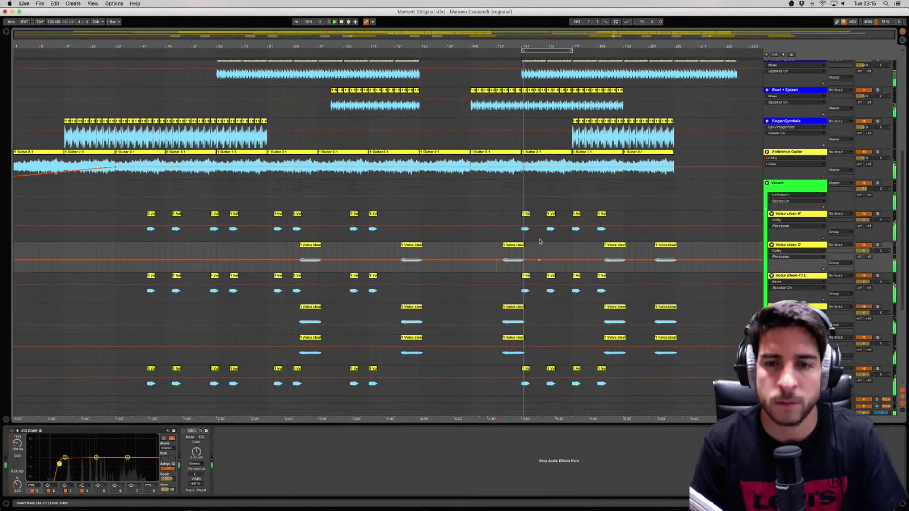
{"action": "scroll", "coordinate": [540, 244], "scroll_direction": "down", "scroll_amount": 1}
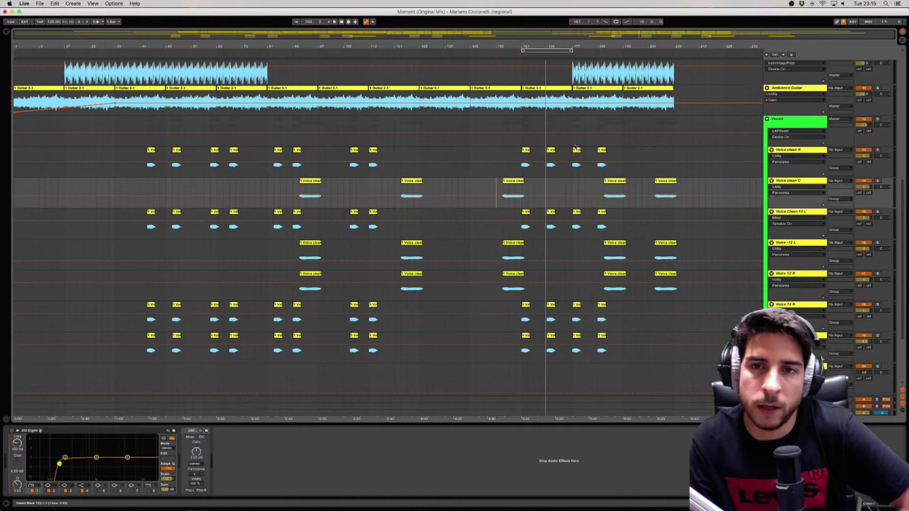
- Inspect the device chains of the Vocals group and Voice clean R, and view the group's LXPRoom reverb settings
{"action": "left_click", "coordinate": [789, 122]}
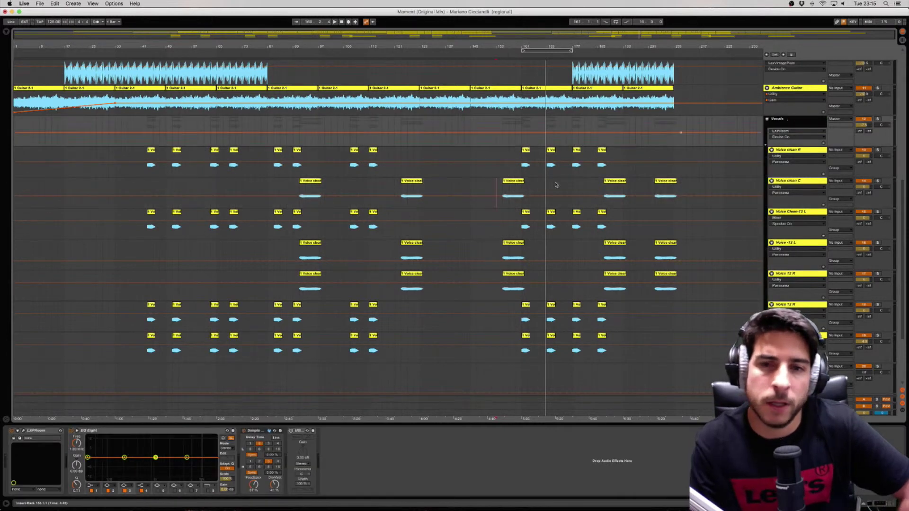
{"action": "left_click", "coordinate": [794, 151]}
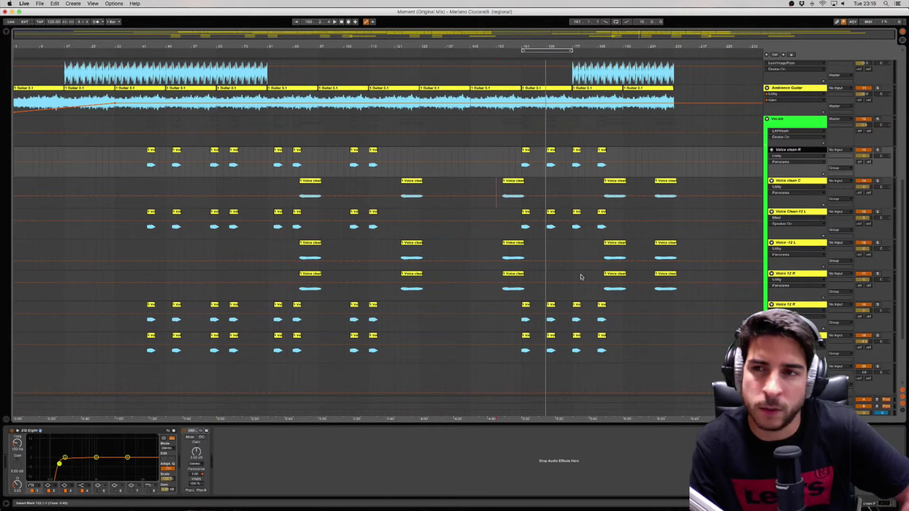
{"action": "left_click", "coordinate": [794, 120]}
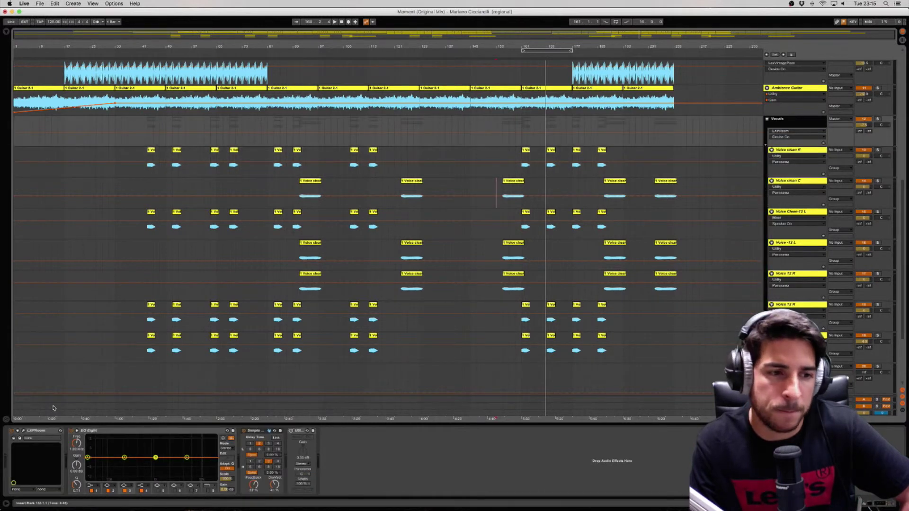
{"action": "left_click", "coordinate": [22, 432]}
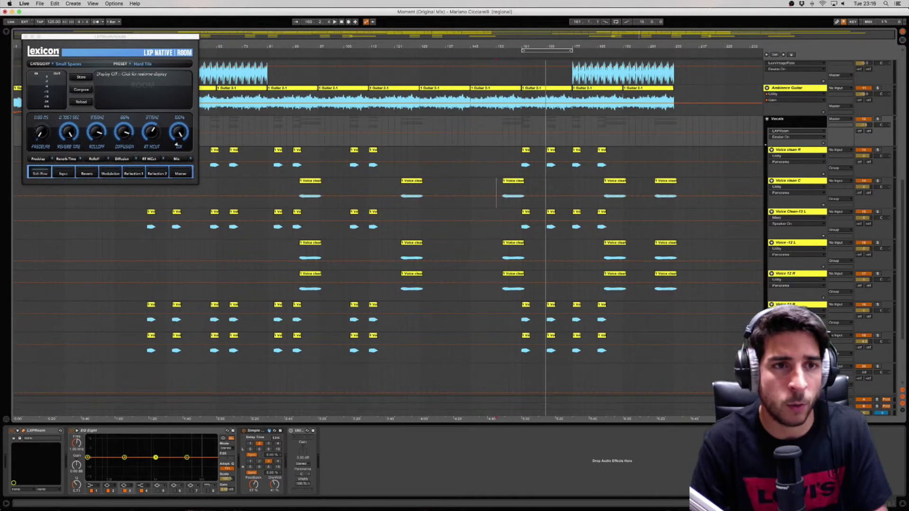
{"action": "left_click", "coordinate": [25, 36]}
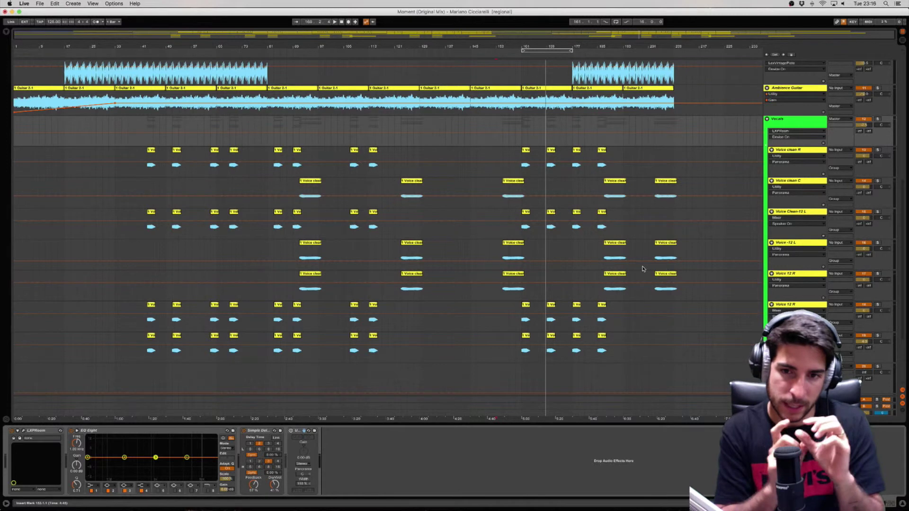
- Solo the lower Voice 12 R track and the voice track directly below it, and play them from bar 153
{"action": "left_click", "coordinate": [877, 305]}
{"action": "left_click", "coordinate": [877, 335]}
{"action": "left_click", "coordinate": [496, 327]}
{"action": "key", "text": "space"}
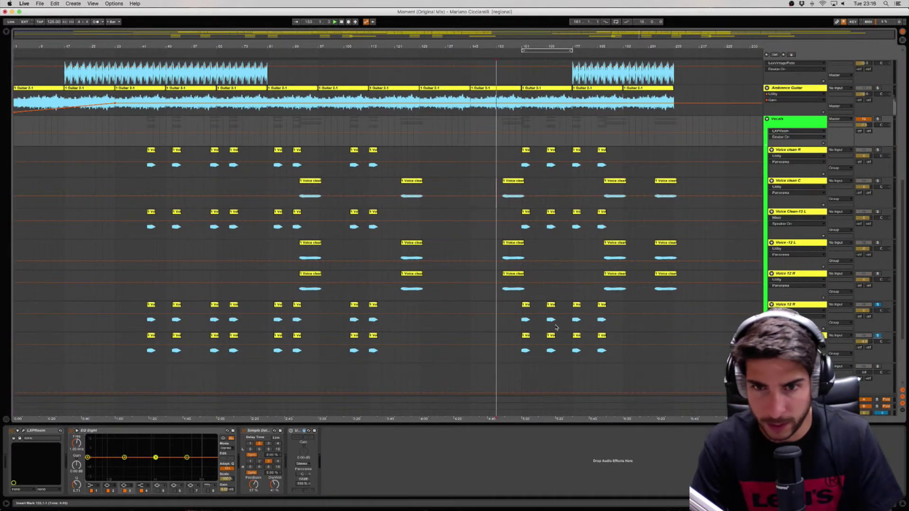
- Shift the bar 161 clip on the voice track below the soloed Voice 12 R to 161.1.2, and play both soloed voices
{"action": "left_click", "coordinate": [526, 326]}
{"action": "left_click", "coordinate": [525, 339]}
{"action": "left_click", "coordinate": [524, 349]}
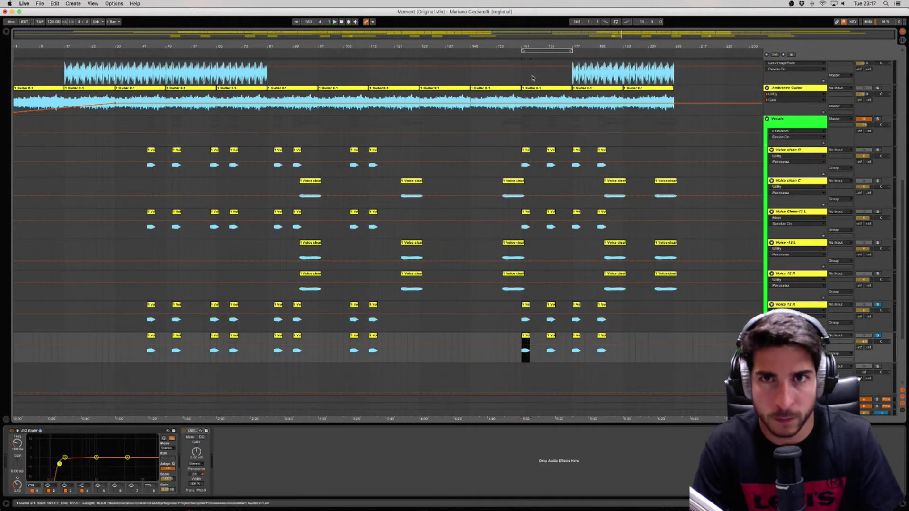
{"action": "left_click_drag", "start_coordinate": [525, 45], "coordinate": [518, 265]}
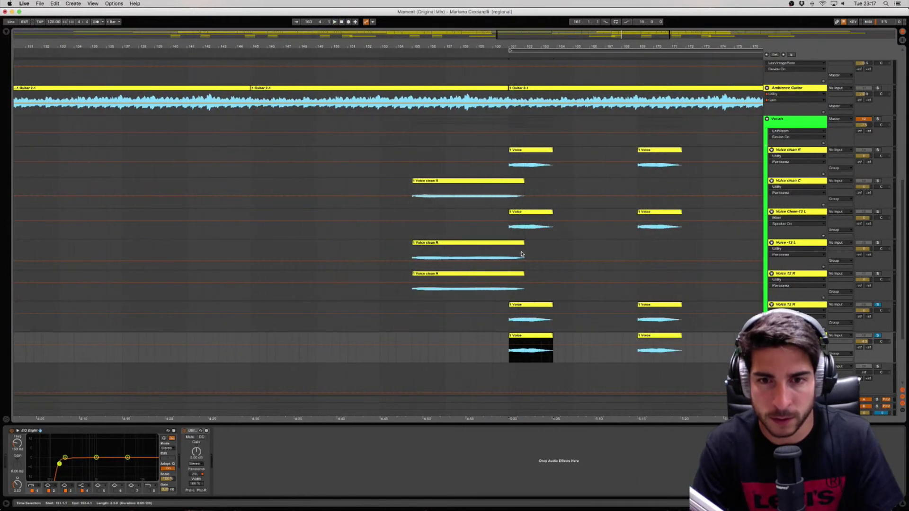
{"action": "left_click_drag", "start_coordinate": [516, 339], "coordinate": [525, 340]}
{"action": "left_click_drag", "start_coordinate": [513, 44], "coordinate": [478, 335]}
{"action": "key", "text": "space"}
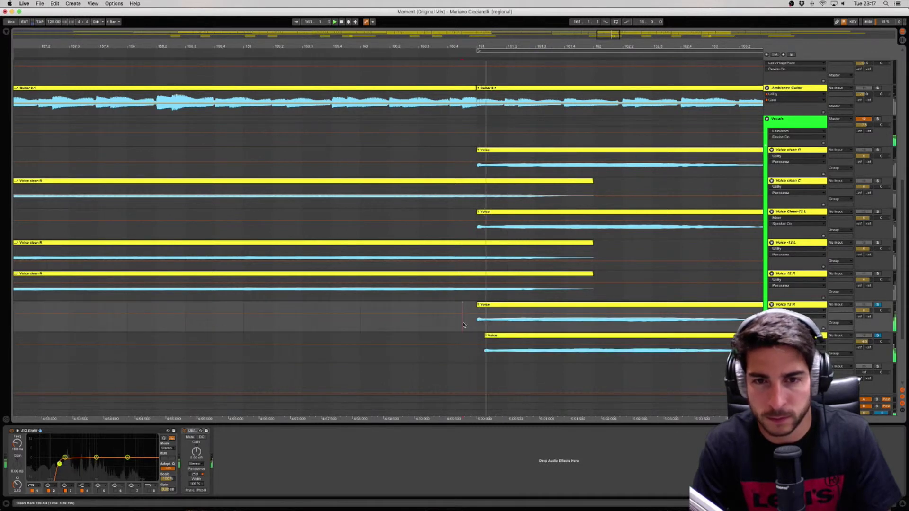
- Delay the same voice clip to 161.1.4 and then 161.2.2, replaying the two soloed voices after each move
{"action": "left_click_drag", "start_coordinate": [507, 336], "coordinate": [525, 339]}
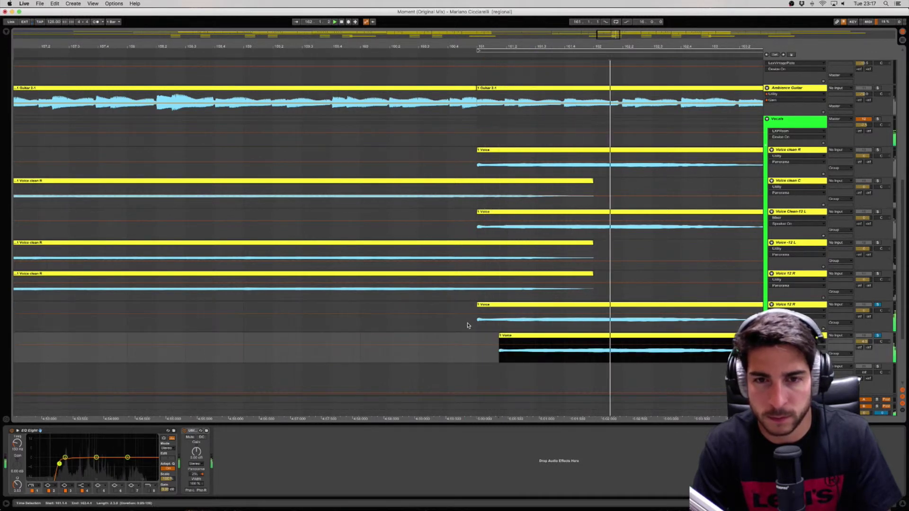
{"action": "key", "text": "space"}
{"action": "key", "text": "space"}
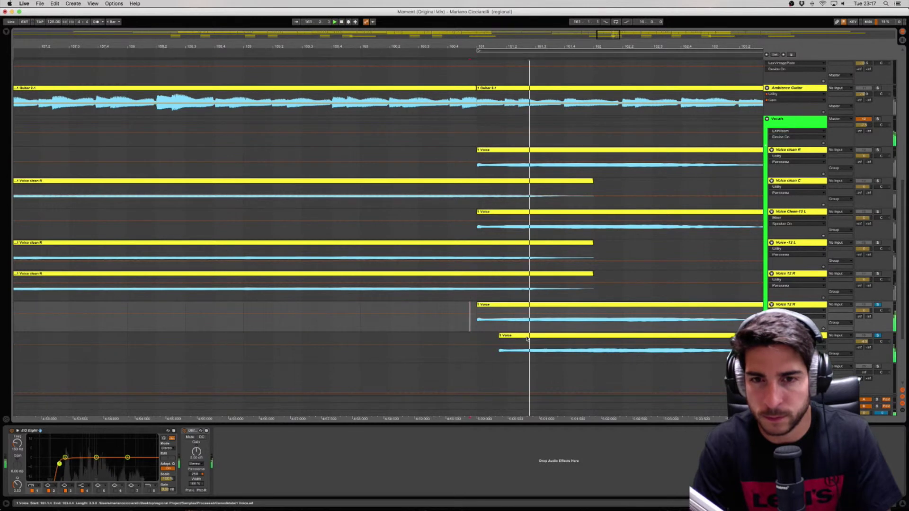
{"action": "left_click_drag", "start_coordinate": [525, 339], "coordinate": [537, 340]}
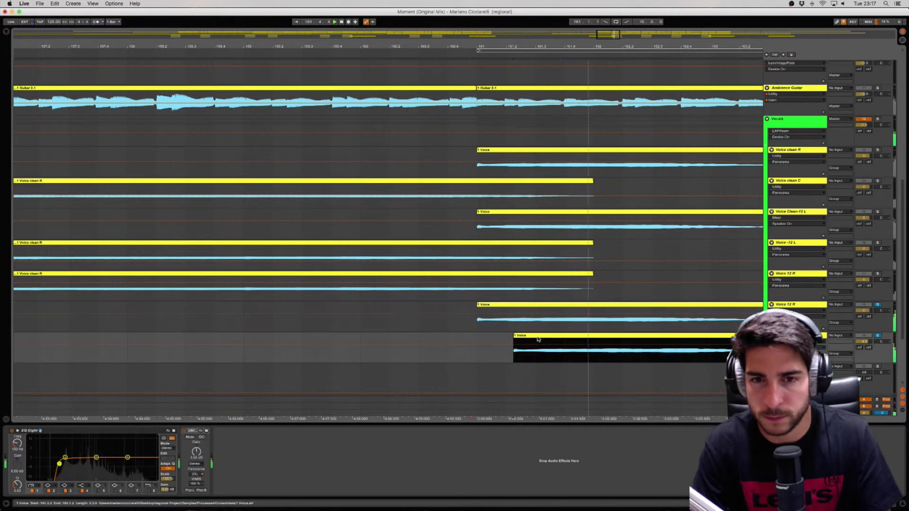
{"action": "left_click", "coordinate": [463, 318]}
{"action": "key", "text": "space"}
{"action": "key", "text": "space"}
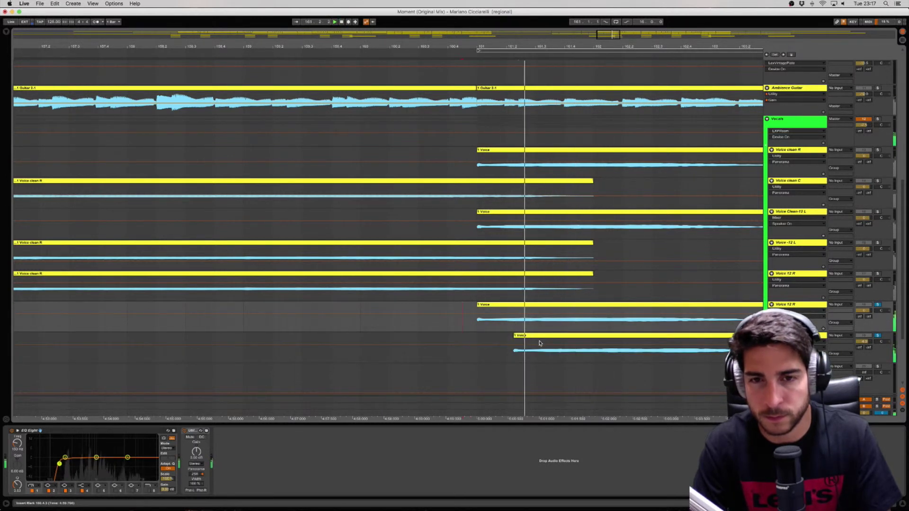
- Delay the lower soloed voice clip to 161.3.2 and replay both voices from just before bar 161
{"action": "left_click_drag", "start_coordinate": [538, 337], "coordinate": [557, 338]}
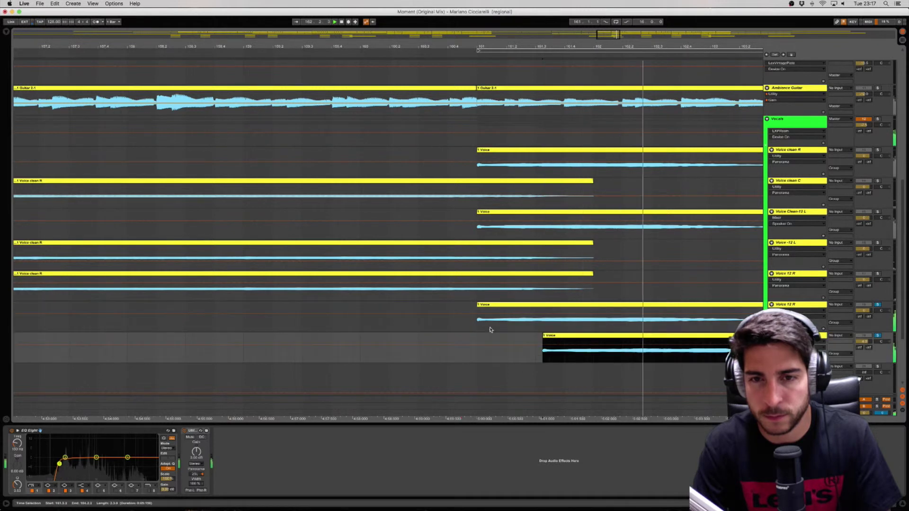
{"action": "left_click", "coordinate": [470, 322]}
{"action": "key", "text": "space"}
{"action": "key", "text": "space"}
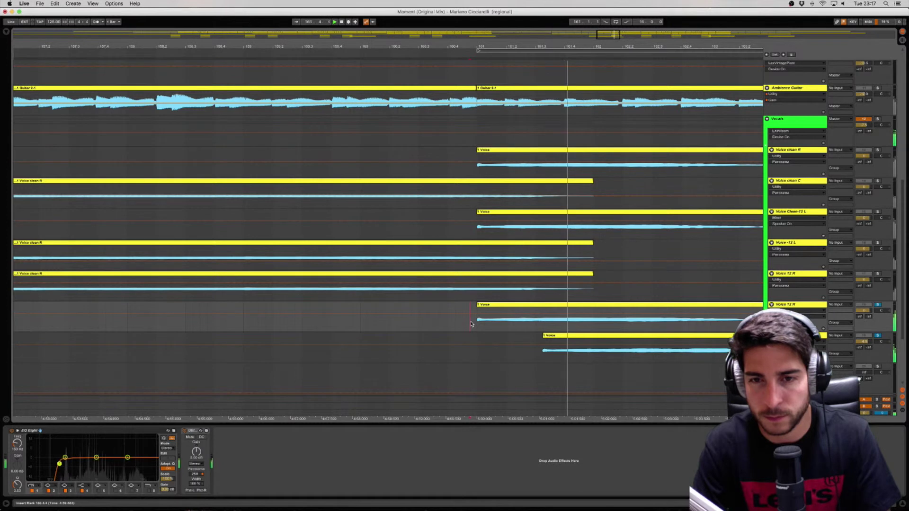
- Delay the lower soloed voice clip to 161.4.2, replay both voices, and move the clip on to bar 162
{"action": "left_click_drag", "start_coordinate": [575, 339], "coordinate": [605, 343]}
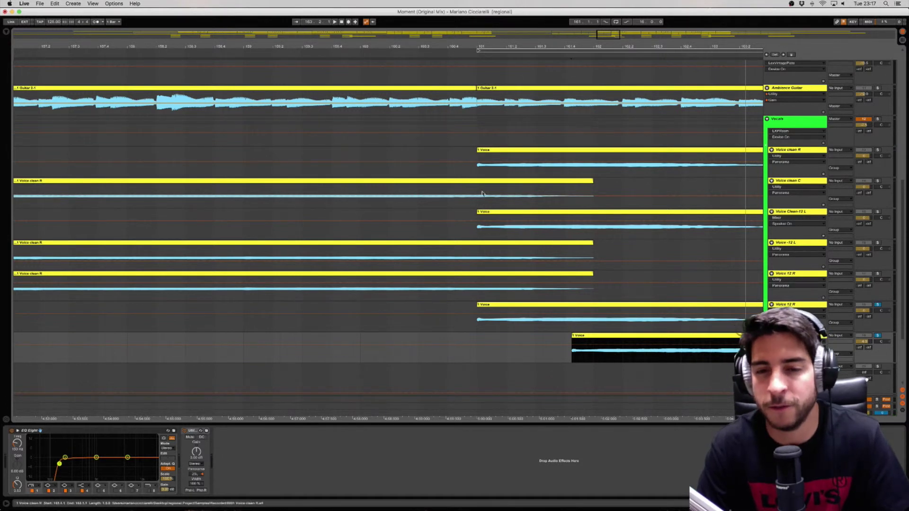
{"action": "left_click", "coordinate": [464, 325]}
{"action": "key", "text": "space"}
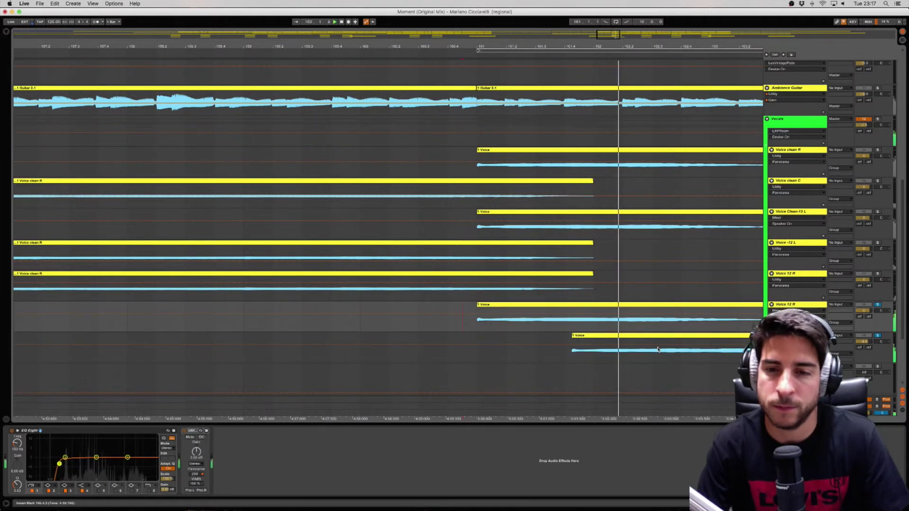
{"action": "left_click", "coordinate": [605, 336]}
{"action": "mouse_move", "coordinate": [605, 337]}
{"action": "left_mouse_down"}
{"action": "mouse_move", "coordinate": [623, 341]}
{"action": "mouse_move", "coordinate": [611, 342]}
{"action": "left_mouse_up"}
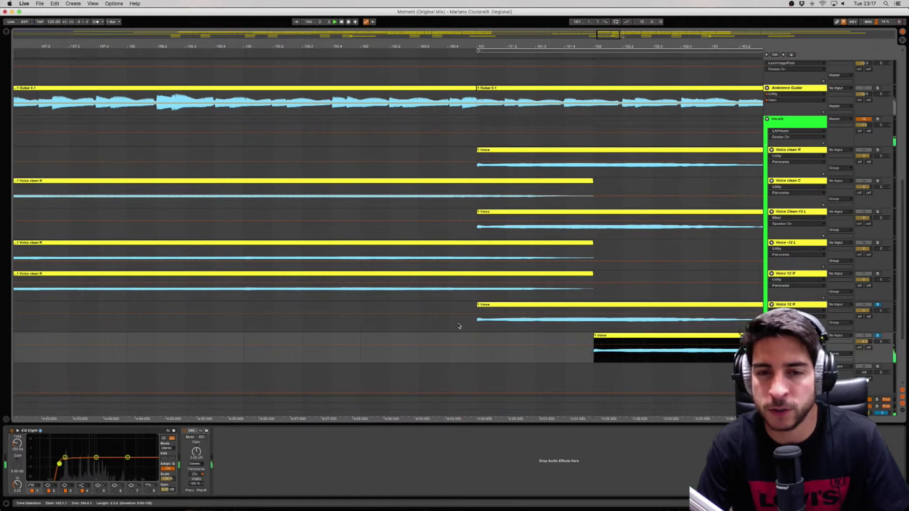
- Move the lower soloed voice clip back to just after the start of bar 161, and set the playback start just before that bar
{"action": "mouse_move", "coordinate": [495, 46]}
{"action": "left_mouse_down"}
{"action": "mouse_move", "coordinate": [495, 85]}
{"action": "mouse_move", "coordinate": [495, 61]}
{"action": "left_mouse_up"}
{"action": "left_click_drag", "start_coordinate": [733, 336], "coordinate": [474, 338]}
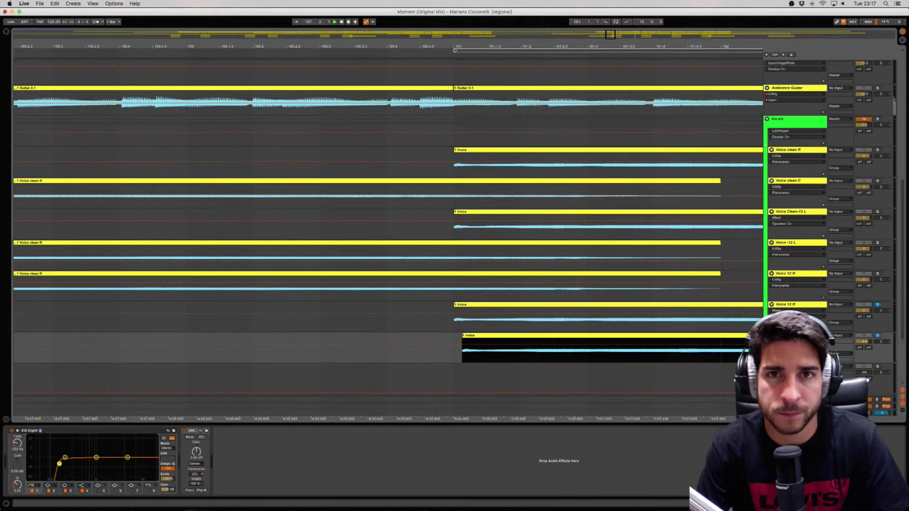
{"action": "scroll", "coordinate": [463, 114], "scroll_direction": "up", "scroll_amount": 5}
{"action": "left_click", "coordinate": [385, 325]}
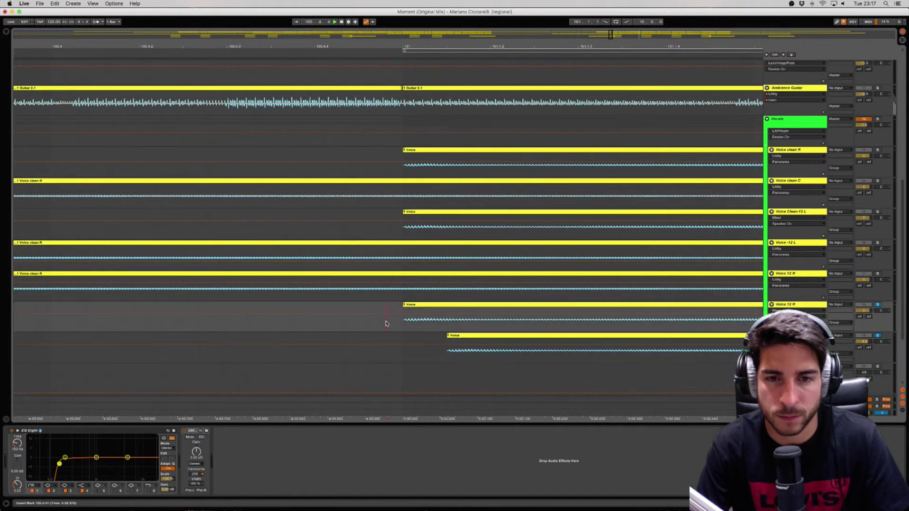
- Move the lower soloed voice clip back to 161.1.1 in two stages, replaying both voices between the moves
{"action": "left_click_drag", "start_coordinate": [468, 339], "coordinate": [435, 338]}
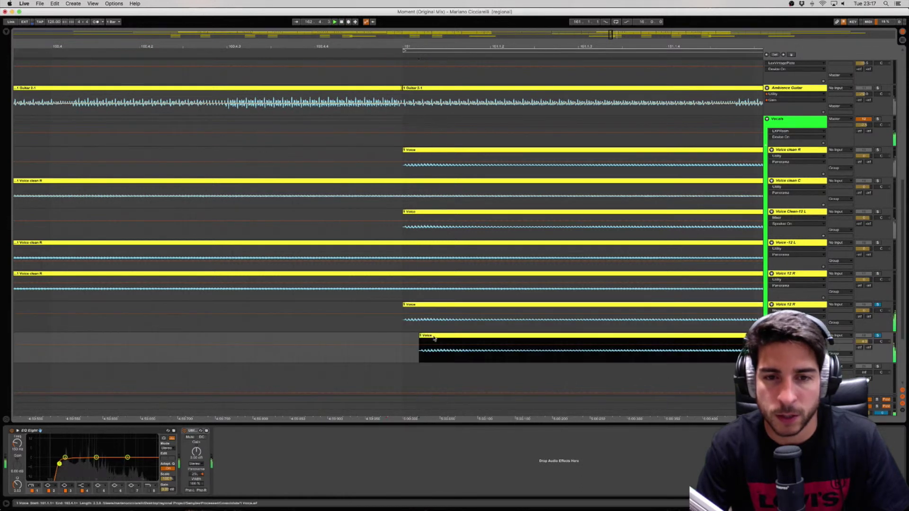
{"action": "left_click", "coordinate": [380, 318]}
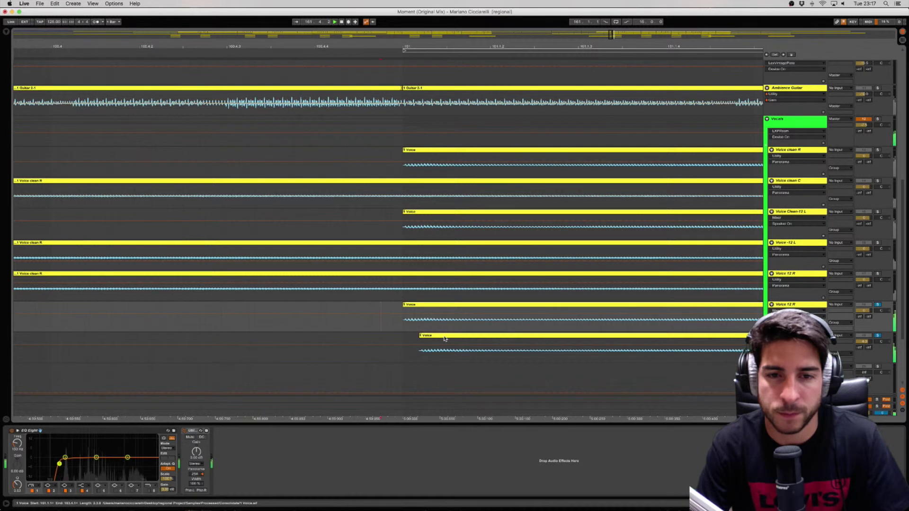
{"action": "left_click_drag", "start_coordinate": [433, 336], "coordinate": [428, 339]}
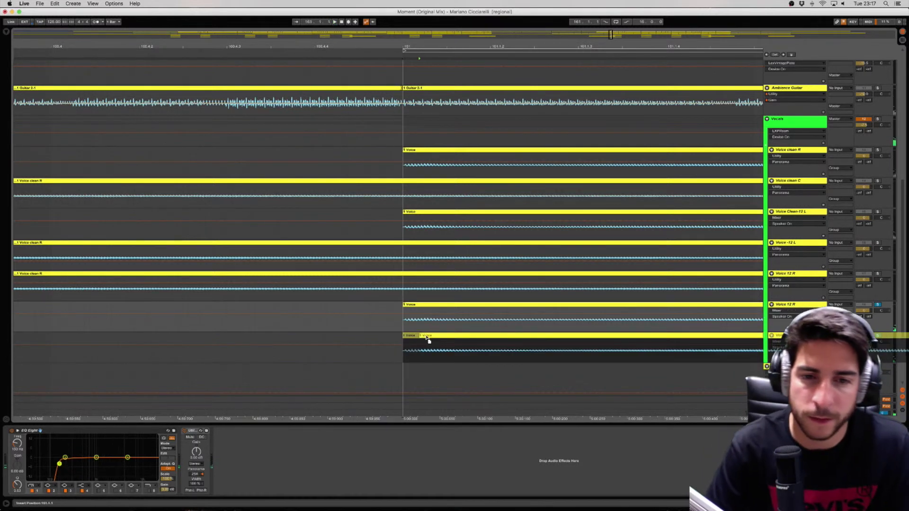
{"action": "key", "text": "space"}
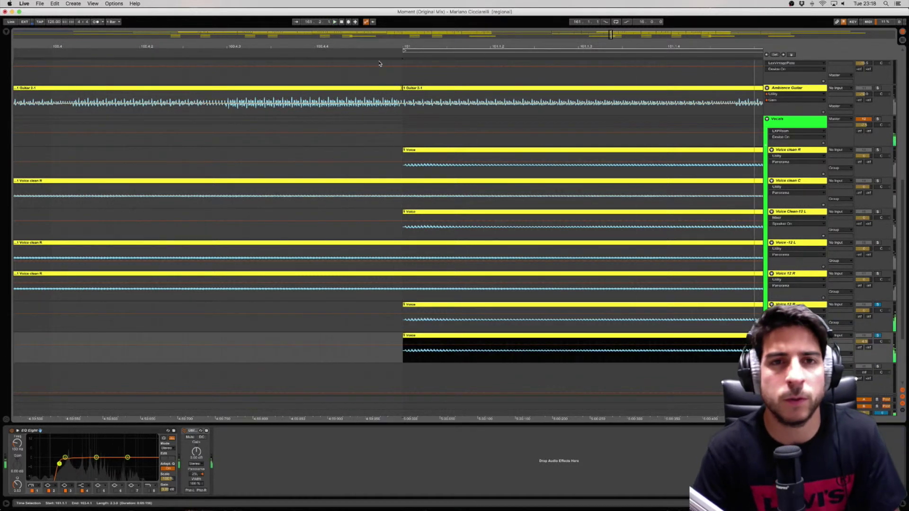
- Review the full arrangement from the vocal tracks up to the kick, and select the Guitar 2 - Left track
{"action": "key", "text": "x"}
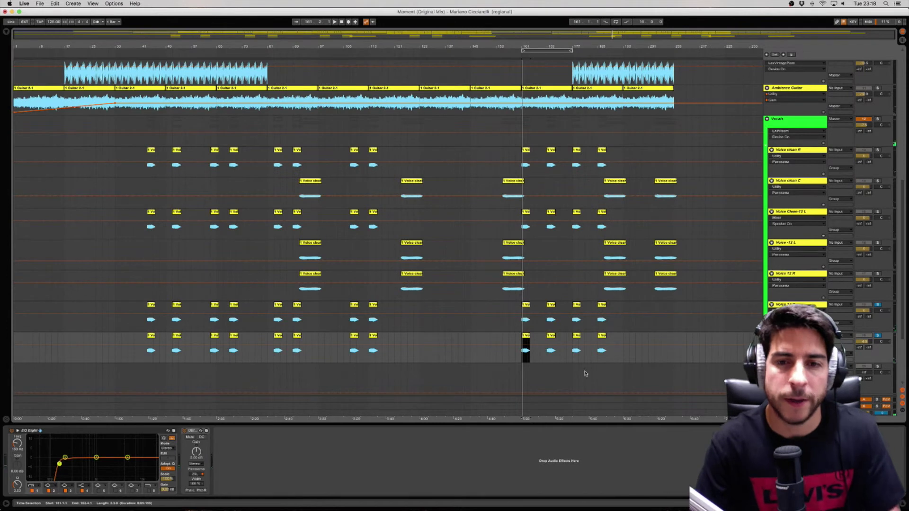
{"action": "left_click", "coordinate": [640, 337]}
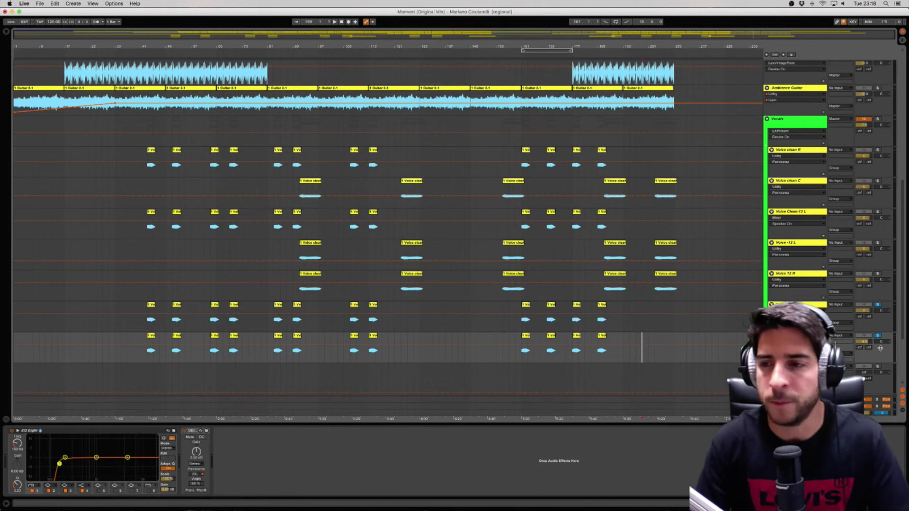
{"action": "left_click", "coordinate": [545, 267]}
{"action": "scroll", "coordinate": [545, 267], "scroll_direction": "up", "scroll_amount": 10}
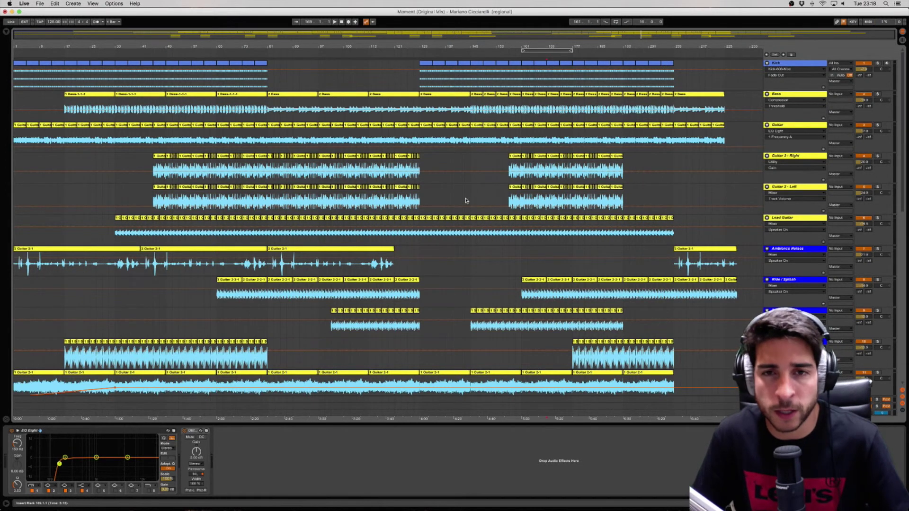
{"action": "left_click", "coordinate": [419, 252]}
{"action": "left_click", "coordinate": [431, 195]}
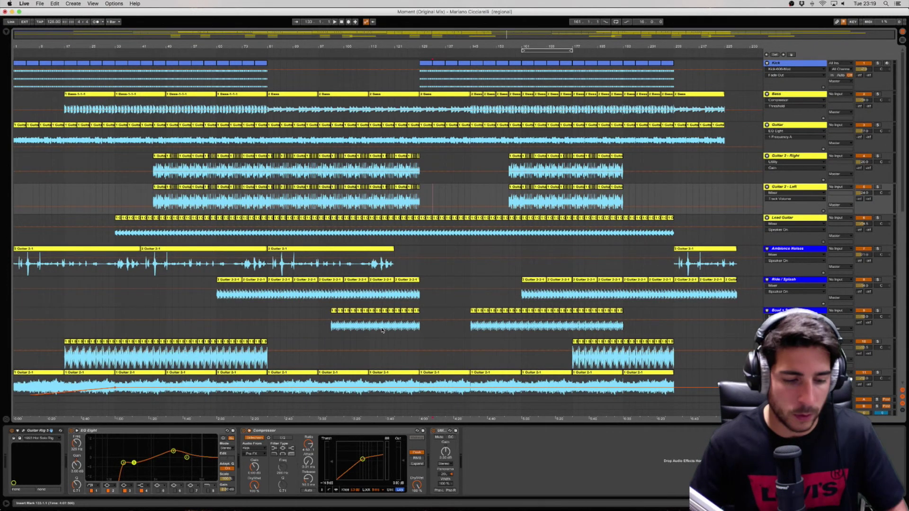
- Show the Session view mixer with all tracks and toggle the folding of the Vocals group
{"action": "key", "text": "Tab"}
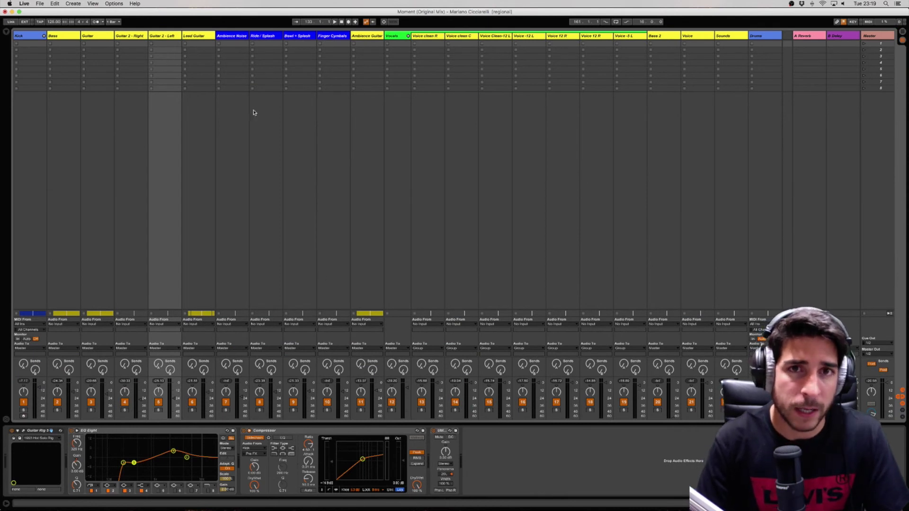
{"action": "left_click", "coordinate": [408, 37]}
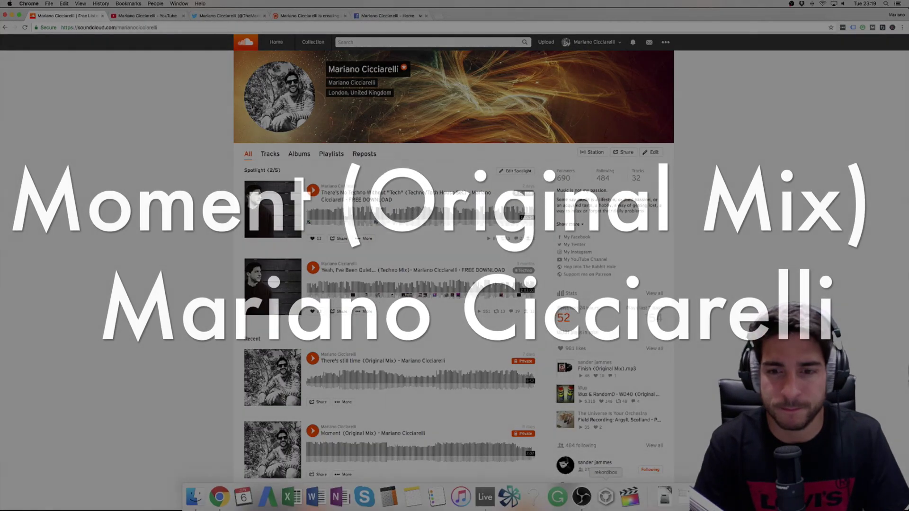
{"action": "left_click", "coordinate": [582, 497]}
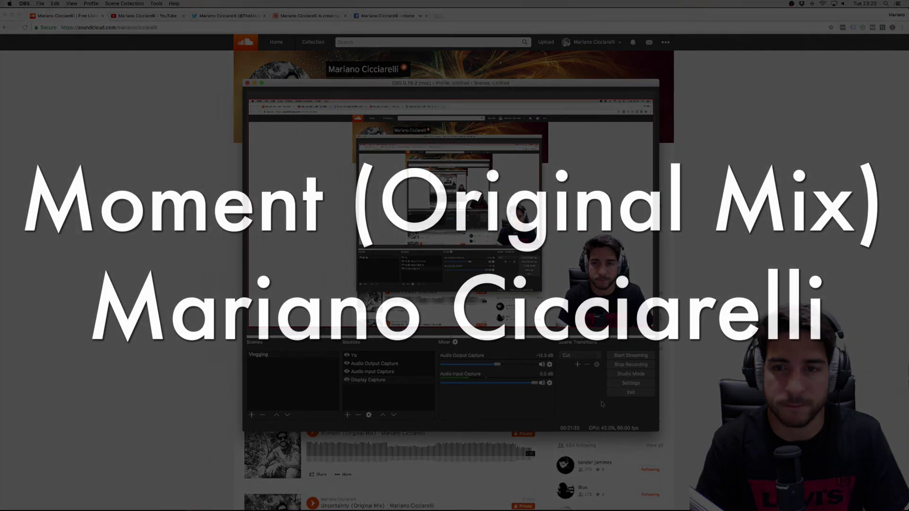